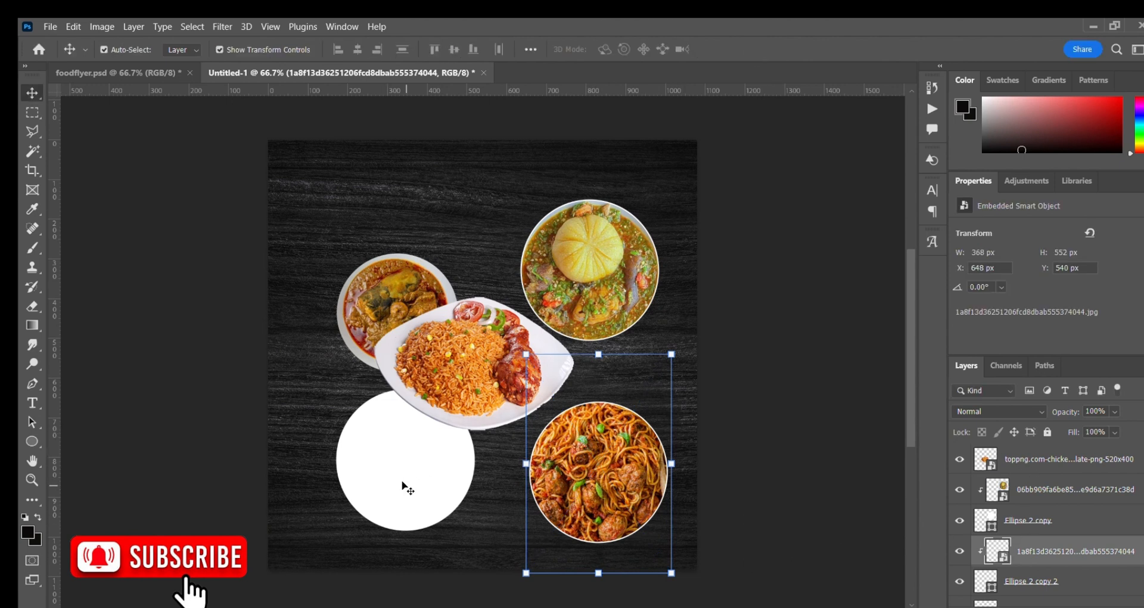
Place the yellow rice photo over the lower-left white circle, scale it to about 346 × 402 px, and clip it to the circle
click(404, 485)
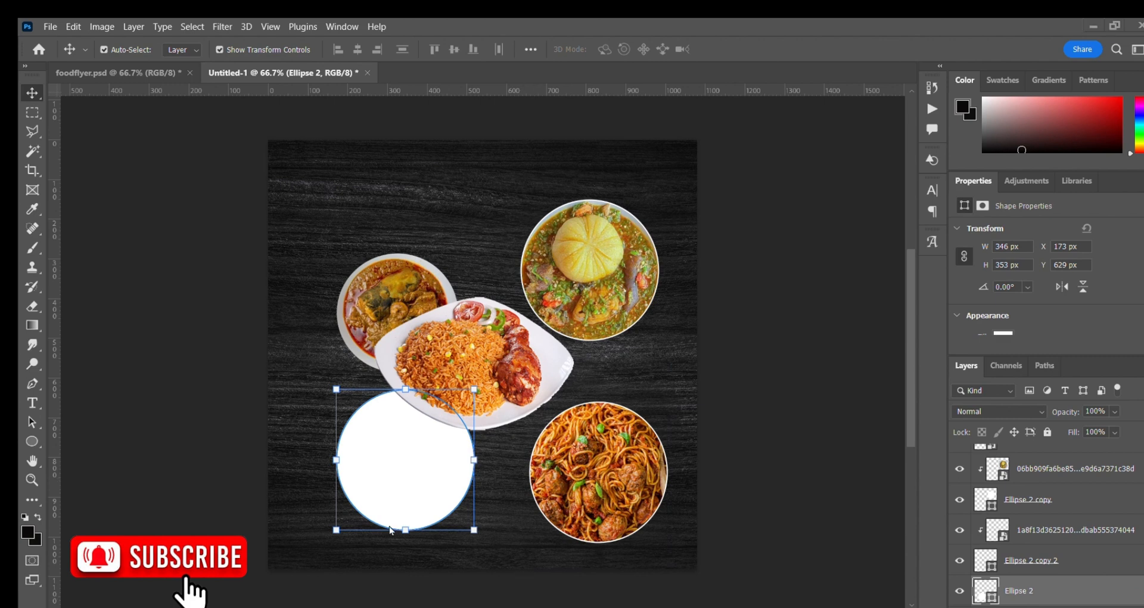
drag(667, 141, 435, 405)
drag(355, 541, 394, 516)
click(756, 48)
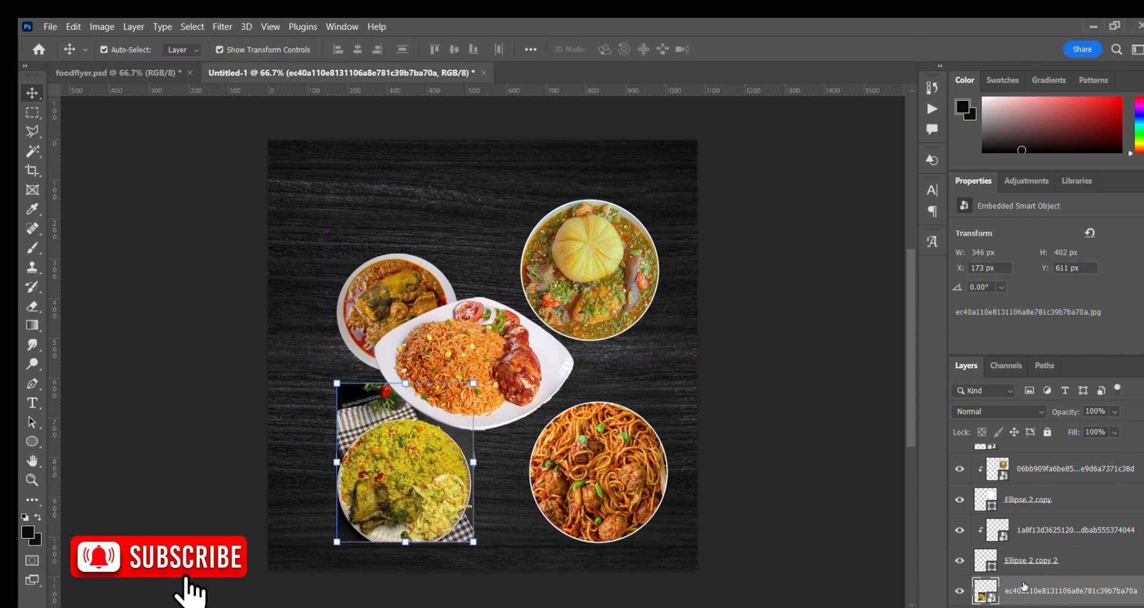
scroll(1051, 588, down, 1)
key(ctrl+alt+g)
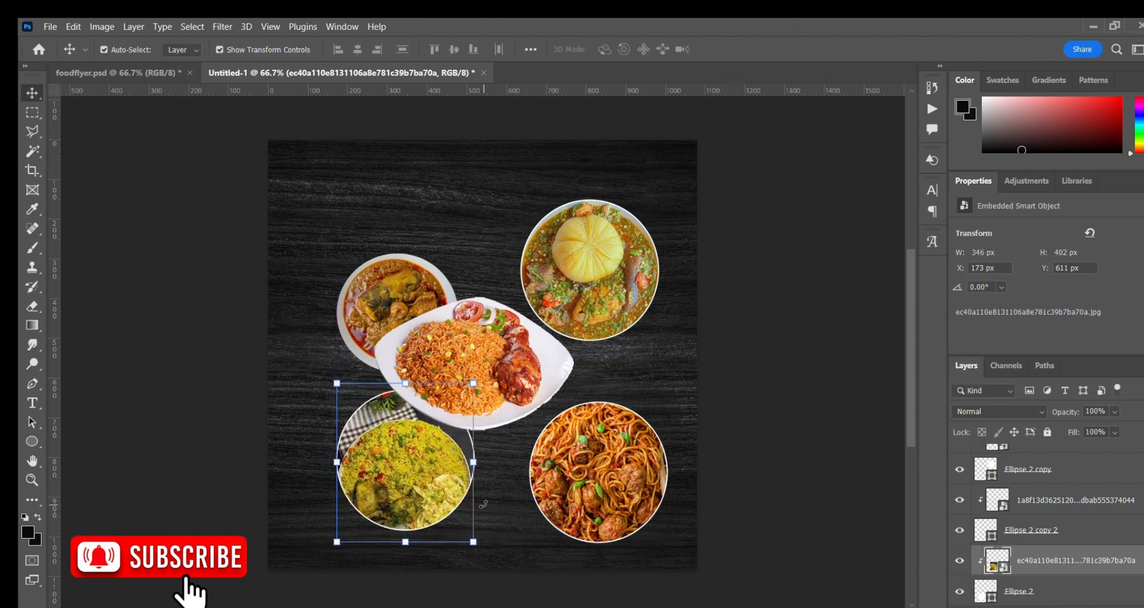
Enlarge the clipped yellow rice photo to about 409 × 475 px and reposition it to fill its circle
drag(402, 474, 410, 455)
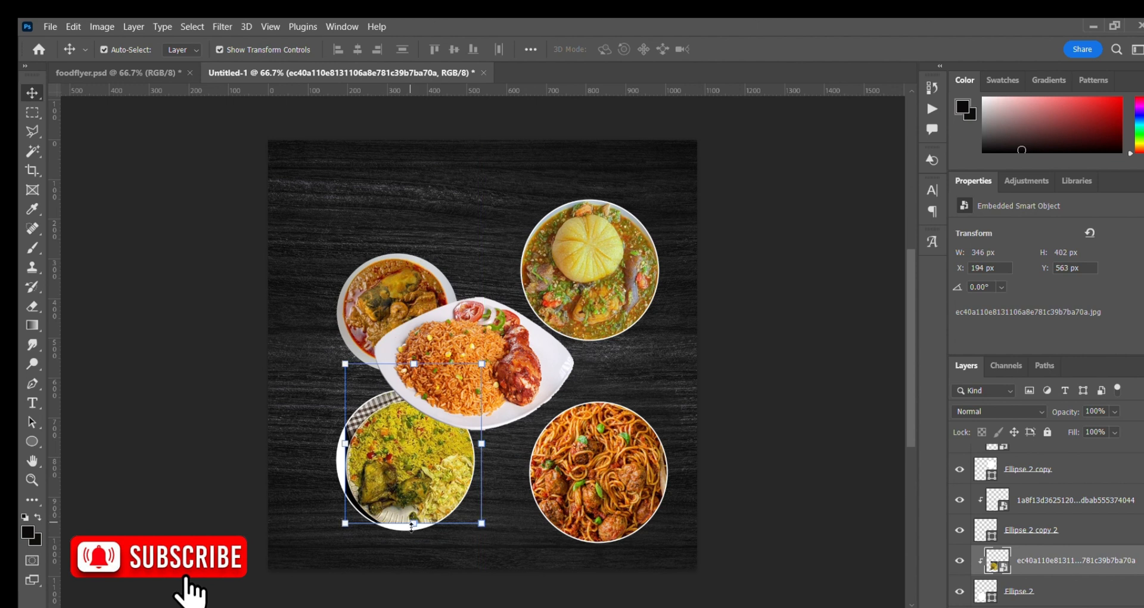
drag(412, 521, 413, 552)
drag(426, 476, 416, 456)
click(755, 49)
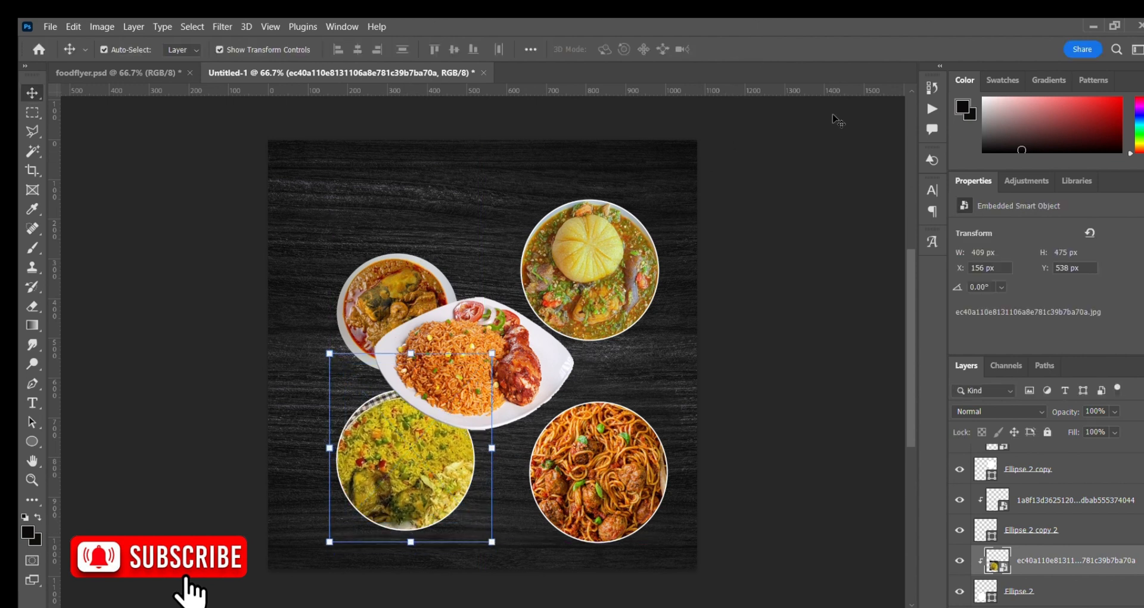
Scale the yellow rice photo and its circle down to about 214 × 218 px and tuck them against the central plate's lower-left edge
ctrl+click(1028, 528)
scroll(1068, 565, down, 1)
click(1056, 530)
click(1057, 566)
drag(419, 480, 406, 445)
drag(479, 320, 417, 393)
drag(350, 457, 374, 408)
key(Return)
Scale the noodle photo and its circle to about 70.21% and move them against the central plate's right edge
click(1079, 468)
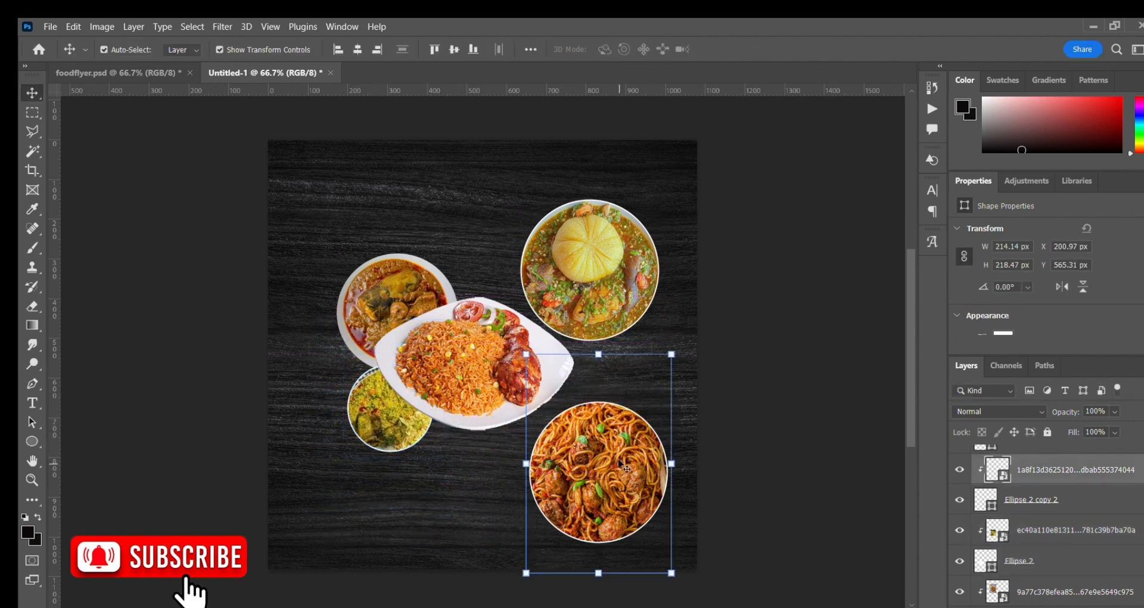
click(1048, 497)
click(33, 441)
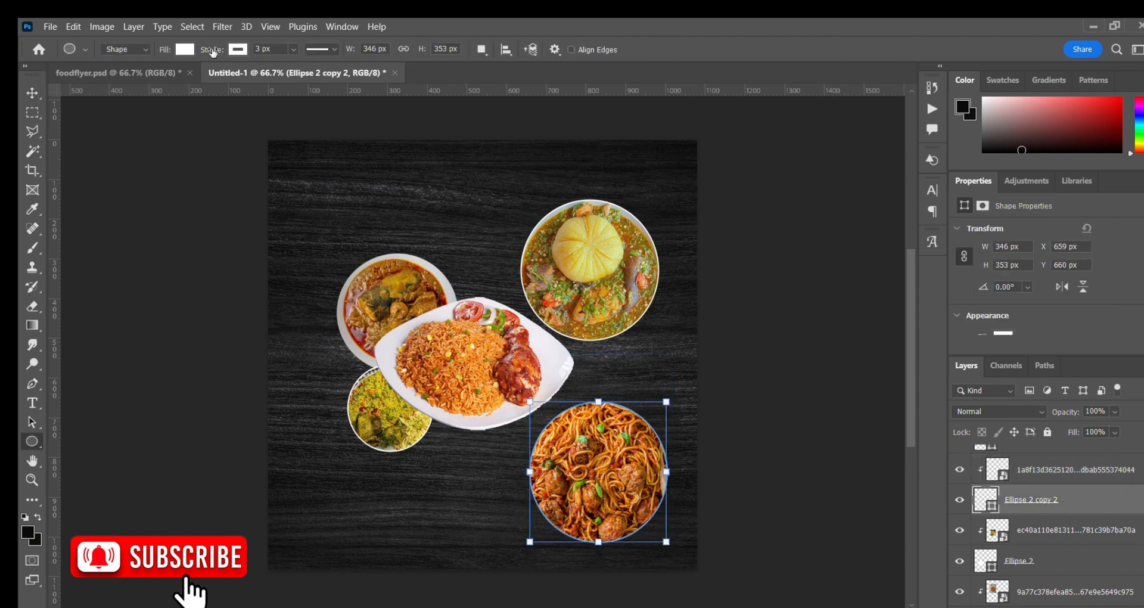
key(v)
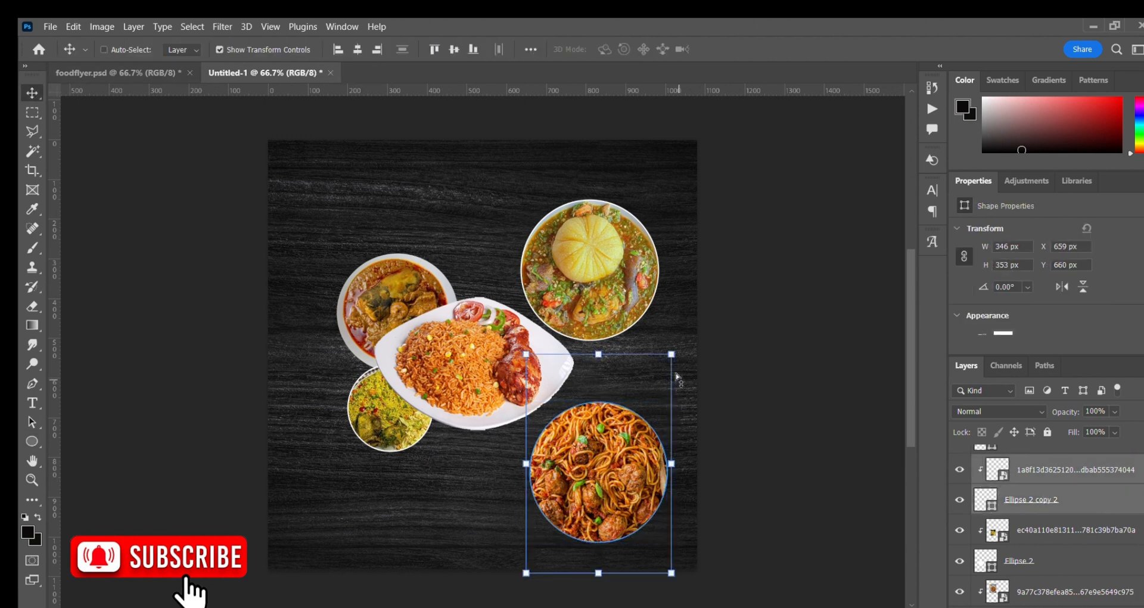
drag(673, 354, 628, 420)
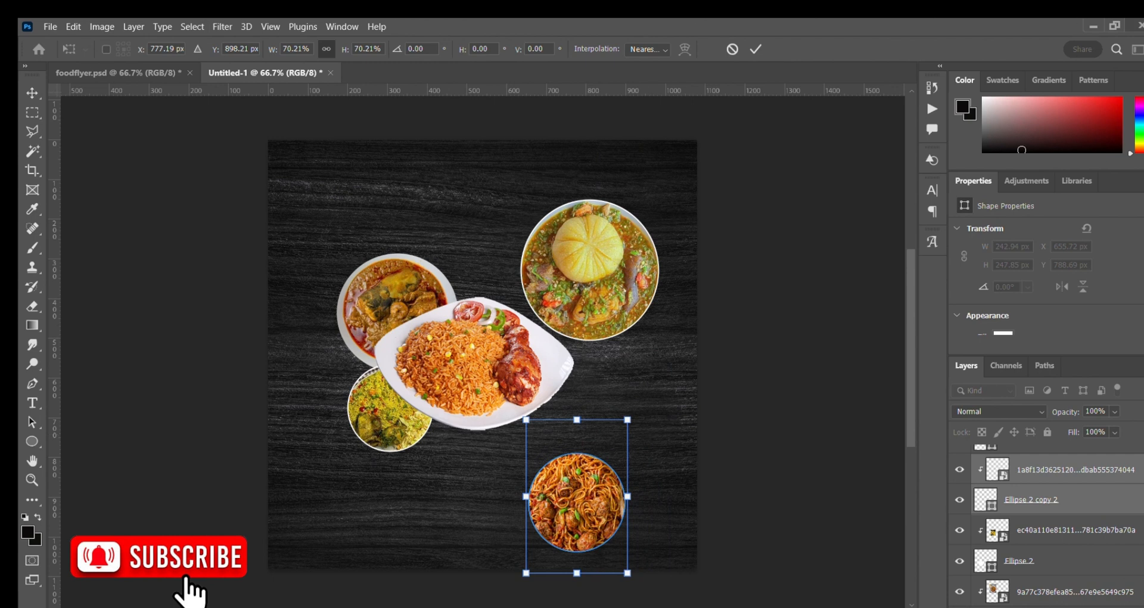
drag(606, 480, 619, 365)
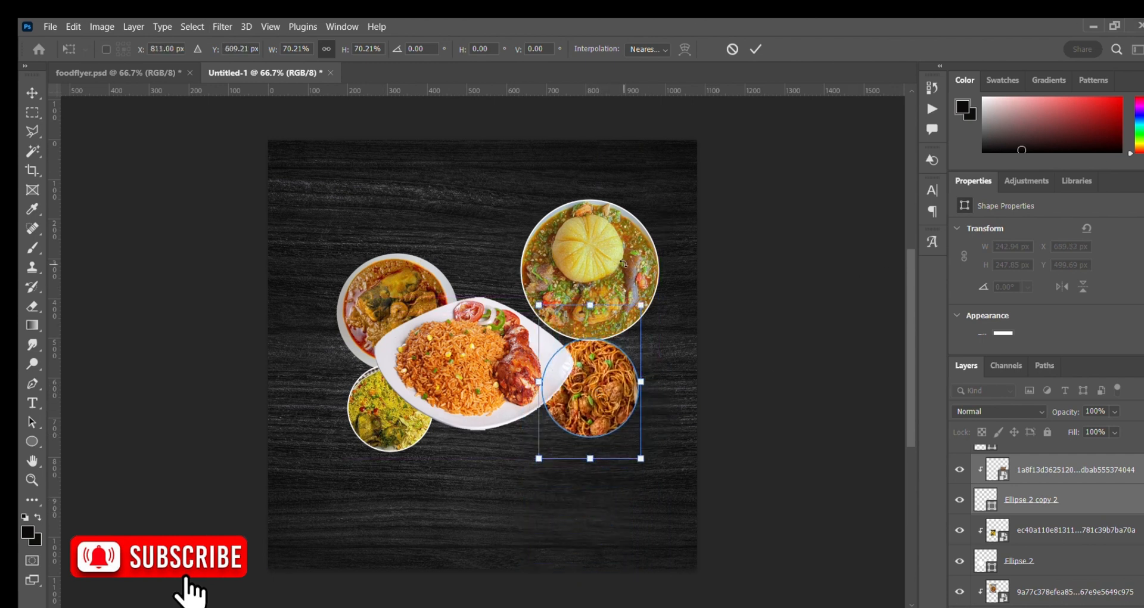
click(755, 49)
Scale the upper-right soup dish and its circle to about 241 × 246 px, move them toward the plate, and layer them beneath the noodles
click(585, 256)
ctrl+click(1029, 489)
drag(667, 194, 623, 244)
drag(581, 285, 579, 307)
drag(1063, 460, 1026, 488)
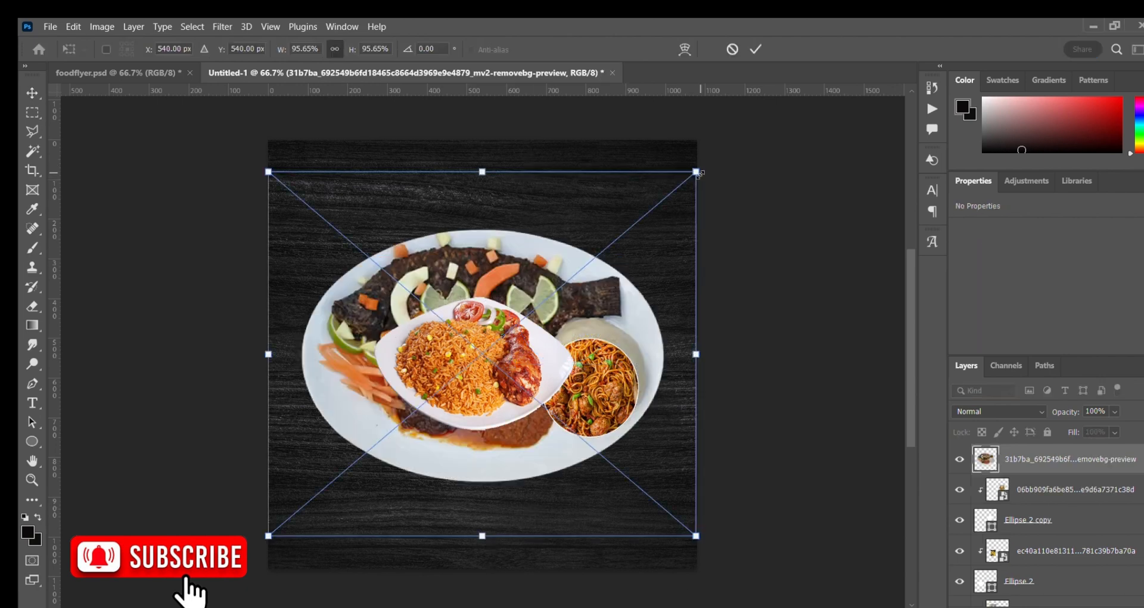
Scale the placed fish platter image to about 27.08%, position it below the central plate, and bring it to the front
drag(697, 171, 434, 486)
drag(335, 481, 450, 447)
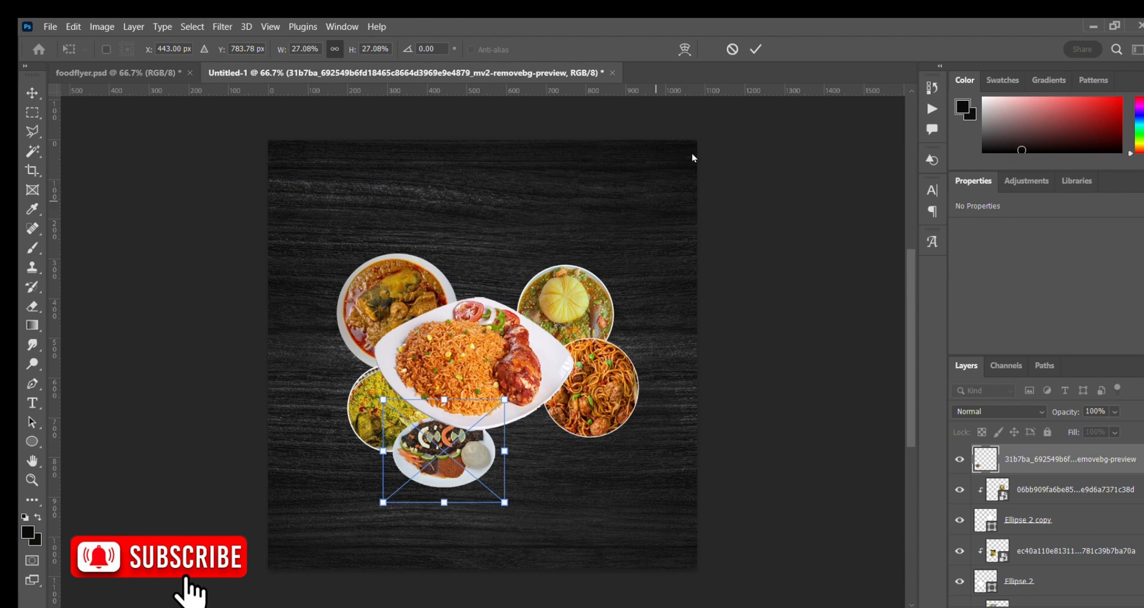
click(754, 48)
mouse_move(1058, 451)
mouse_down()
mouse_move(1052, 463)
mouse_move(1052, 447)
mouse_up()
drag(450, 436, 455, 444)
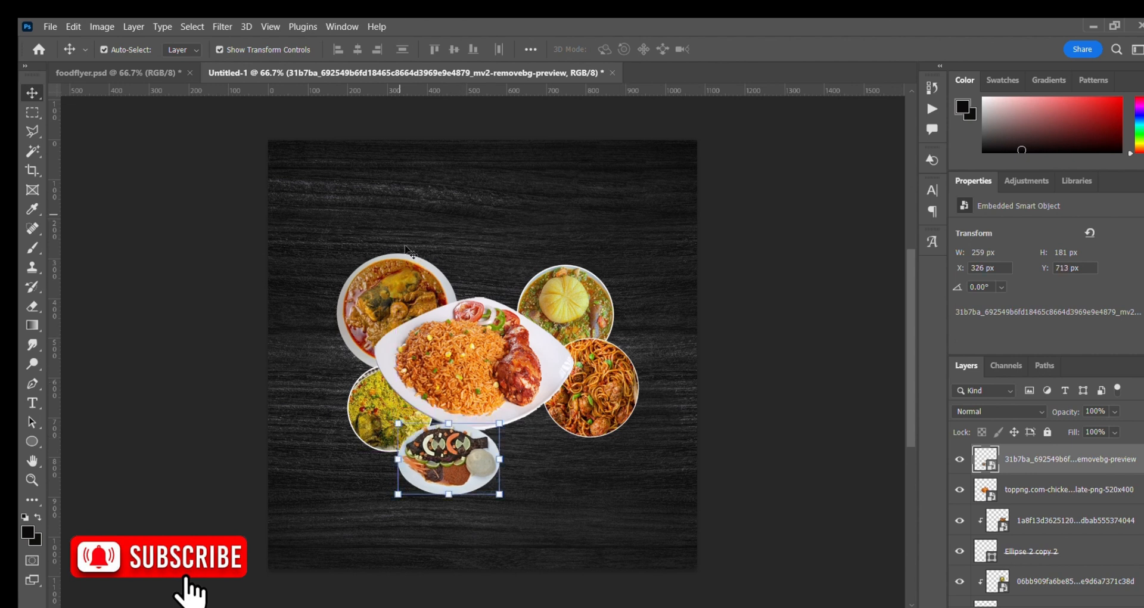
Scale the upper-left soup photo and its Ellipse 1 circle together to about 89.56%, keeping them tucked behind the central plate
click(403, 284)
click(1034, 566)
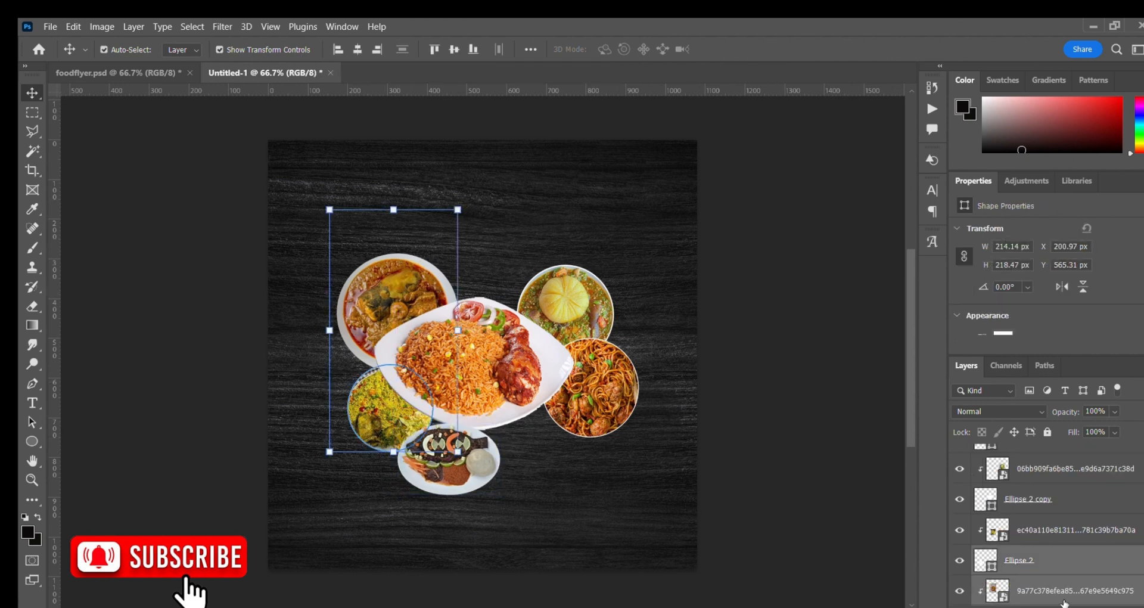
scroll(1065, 605, down, 1)
click(1101, 527)
ctrl+click(1065, 558)
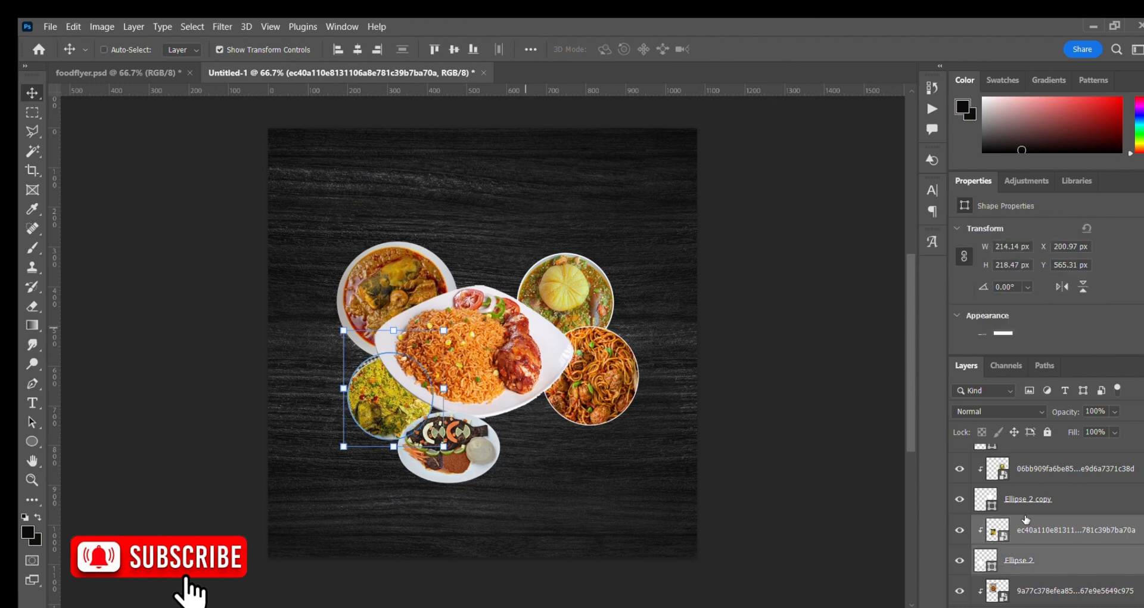
ctrl+click(1046, 552)
click(1049, 494)
click(1085, 582)
scroll(1067, 542, down, 2)
ctrl+click(1056, 561)
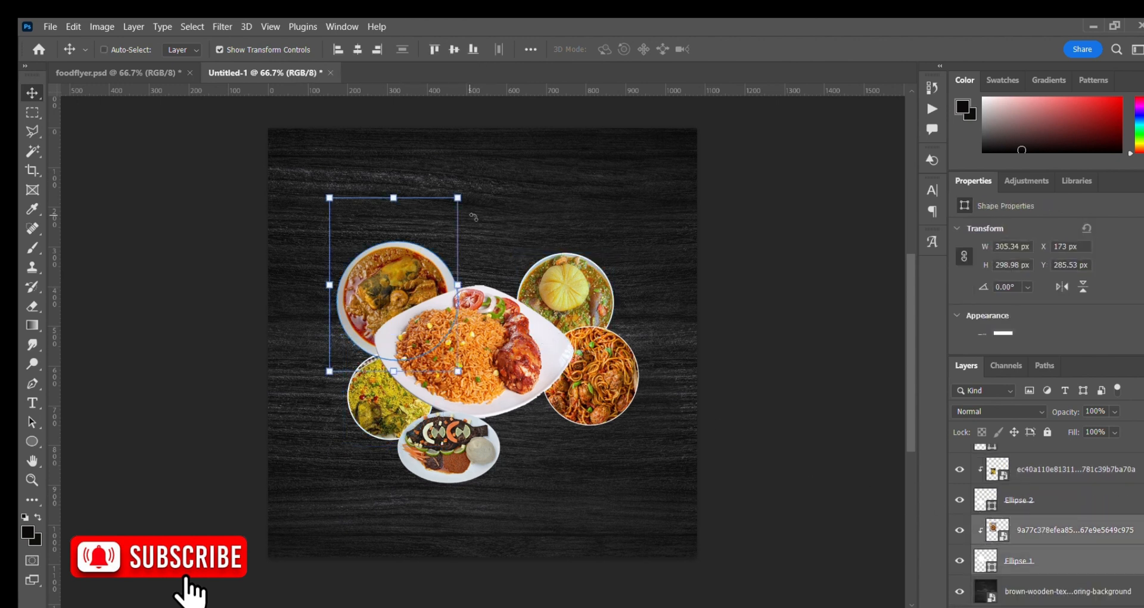
drag(459, 199, 444, 217)
drag(407, 277, 420, 268)
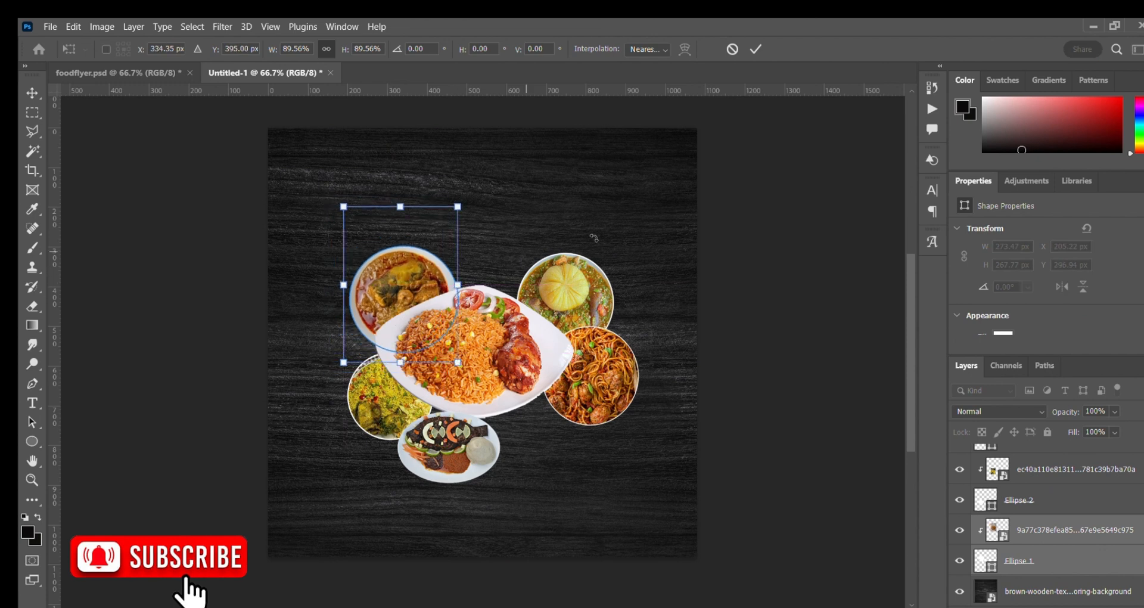
click(756, 49)
Move the upper-right soup photo and its circle up slightly, to about Y 276 px for the circle
click(586, 273)
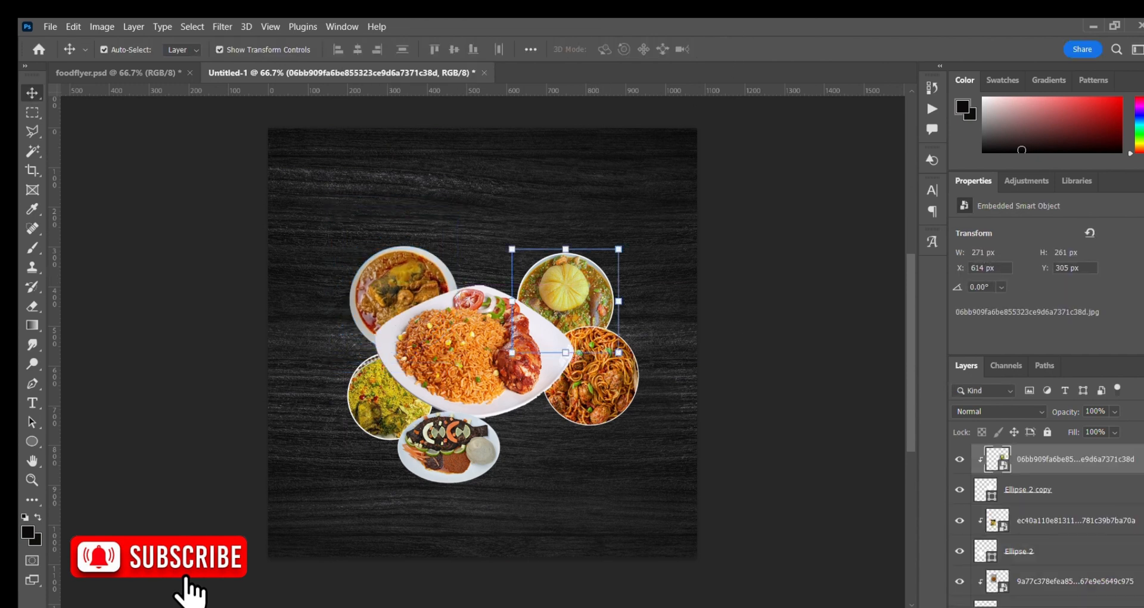
ctrl+click(1073, 490)
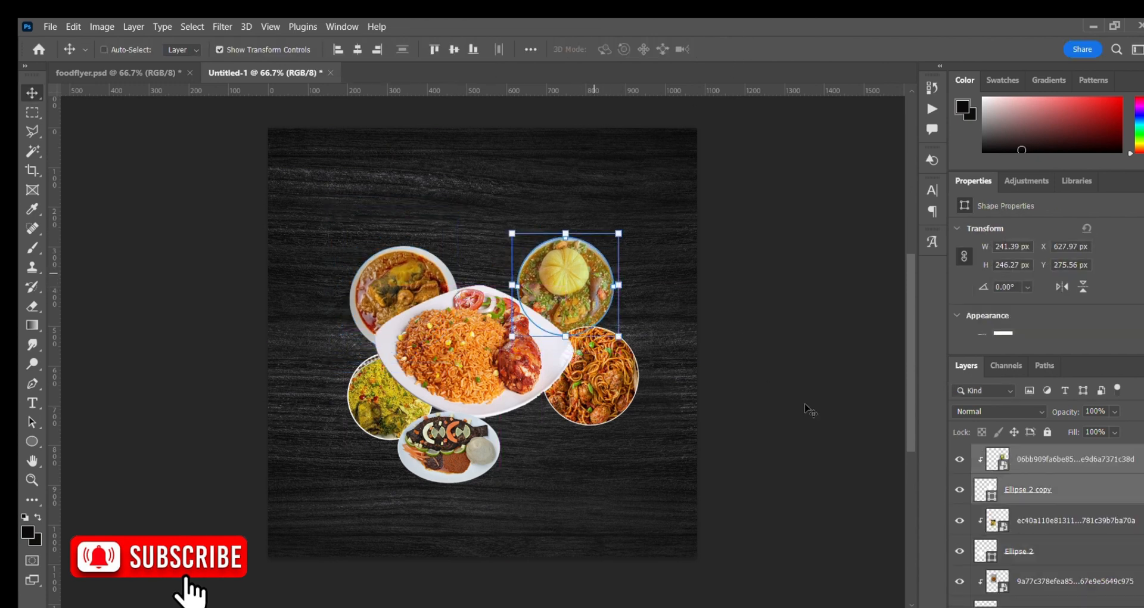
click(652, 345)
Try to reposition the lower-left yellow rice photo and its Ellipse 2 circle with the Ellipse tool active
click(389, 389)
key(u)
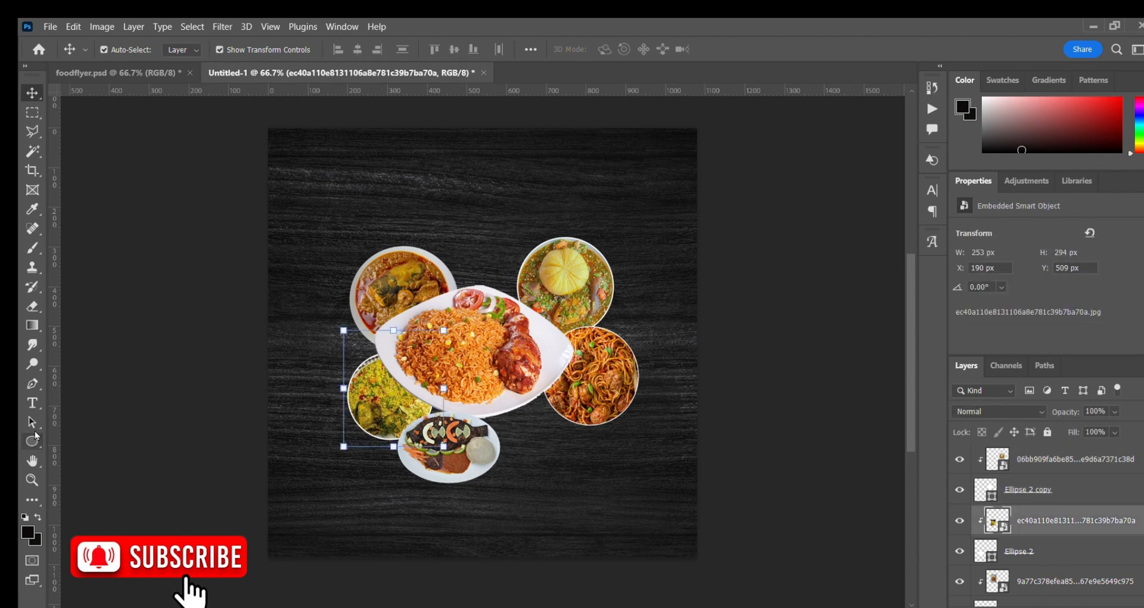
drag(207, 52, 161, 55)
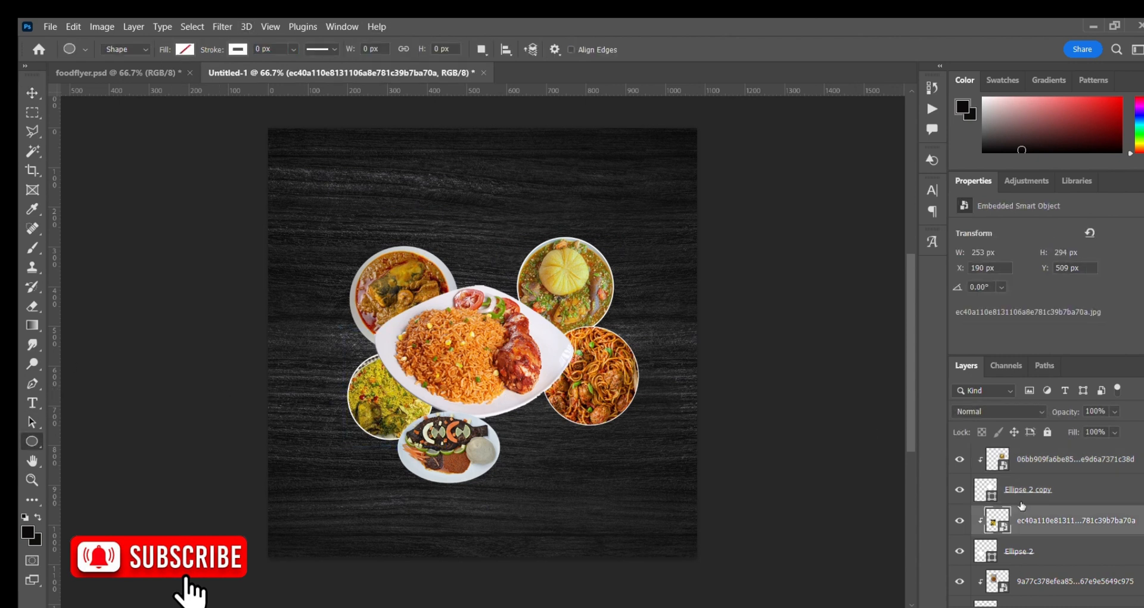
click(1050, 544)
drag(393, 409, 421, 394)
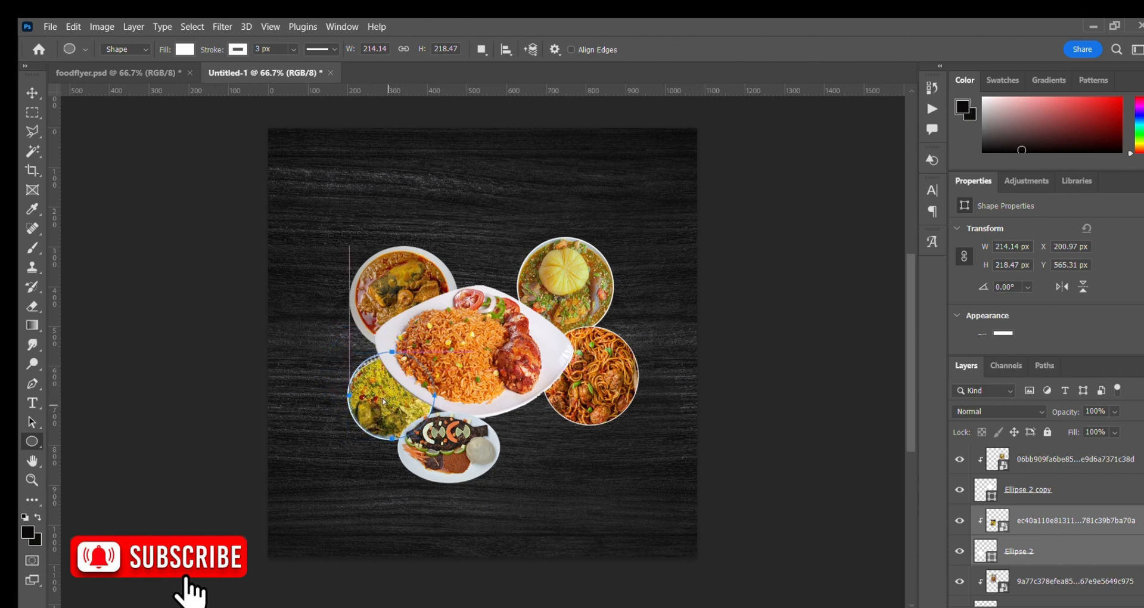
scroll(1076, 536, down, 1)
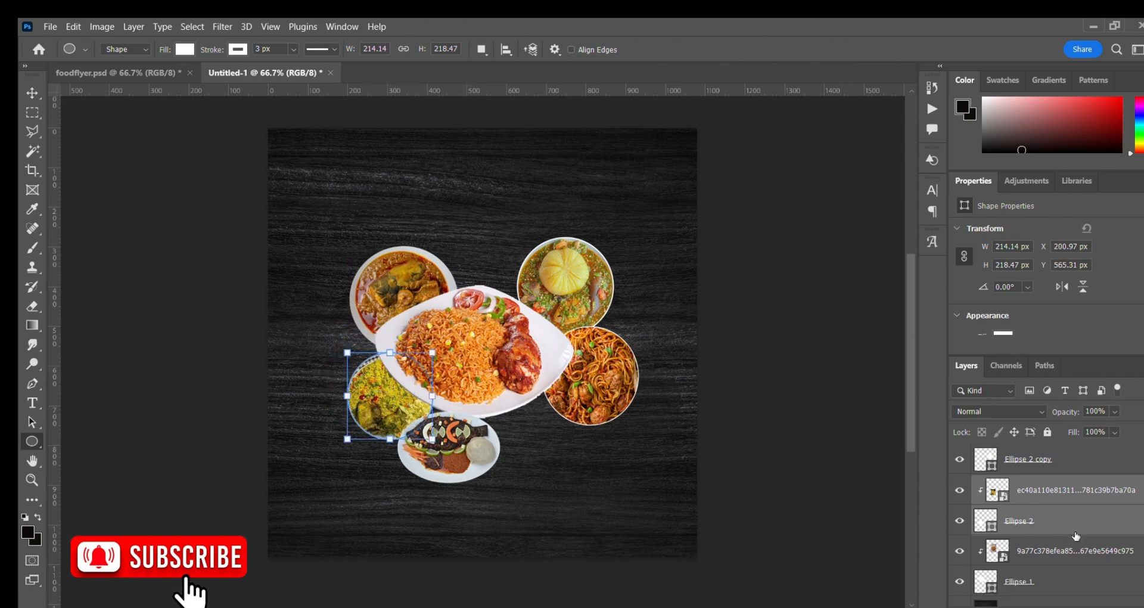
Toggle the visibility of the clipped soup and yellow rice photo layers to identify them
click(1040, 547)
click(960, 550)
click(960, 551)
click(1063, 482)
click(958, 490)
click(957, 491)
Try shifting the yellow rice dish's circle up and left, undo the move, and clear the layer selection
click(1028, 520)
drag(365, 377, 369, 376)
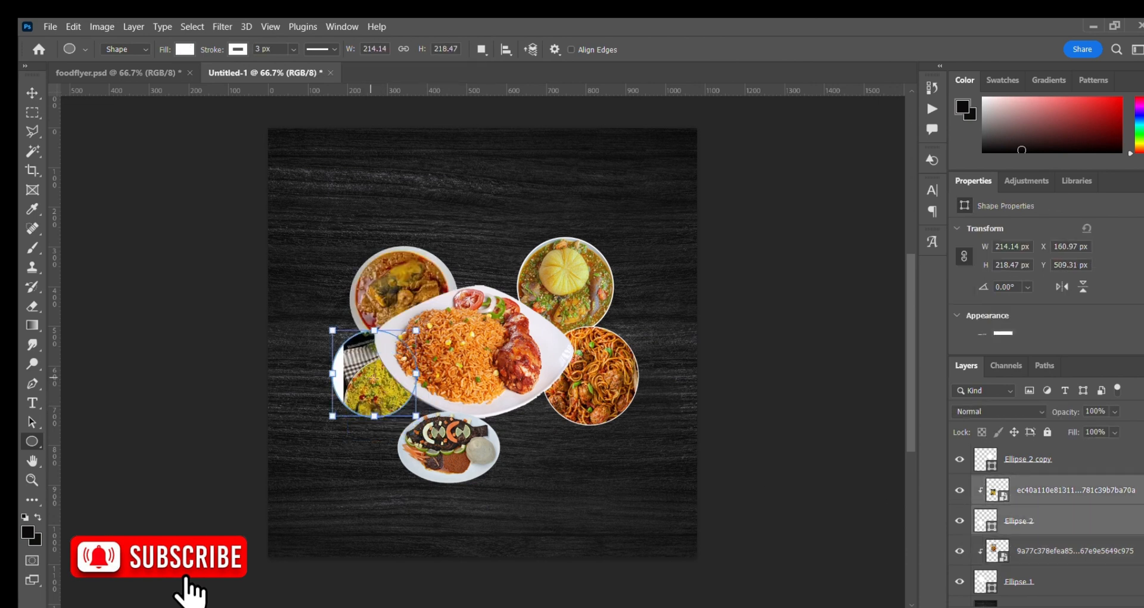
key(ctrl+z)
key(v)
click(775, 204)
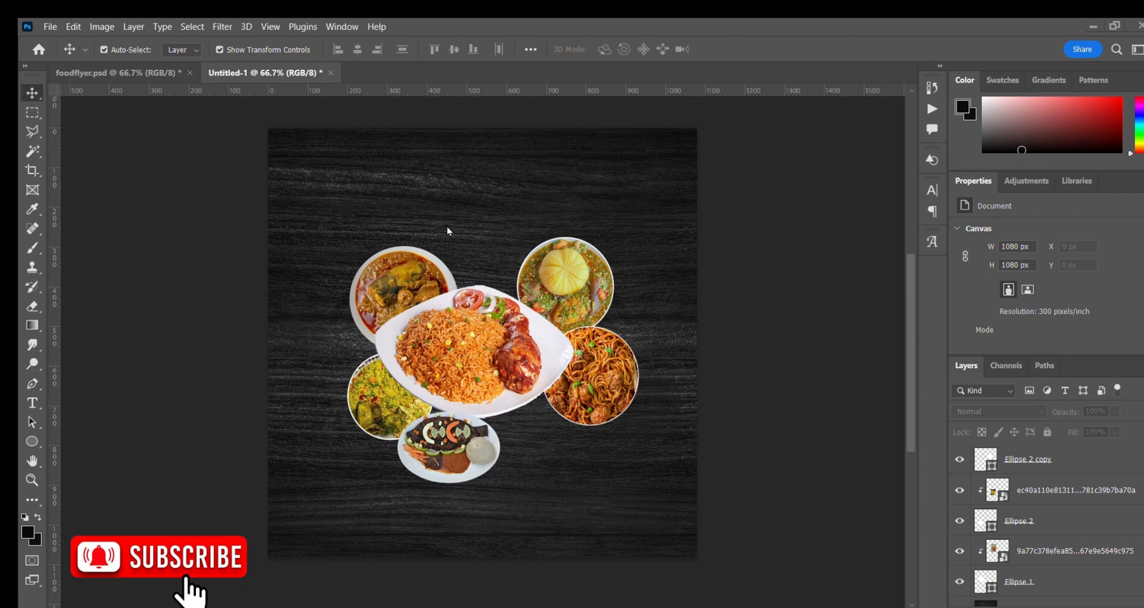
Place the red chili pepper image, convert it from a smart object to layers, and remove its background
drag(511, 388, 454, 514)
click(756, 49)
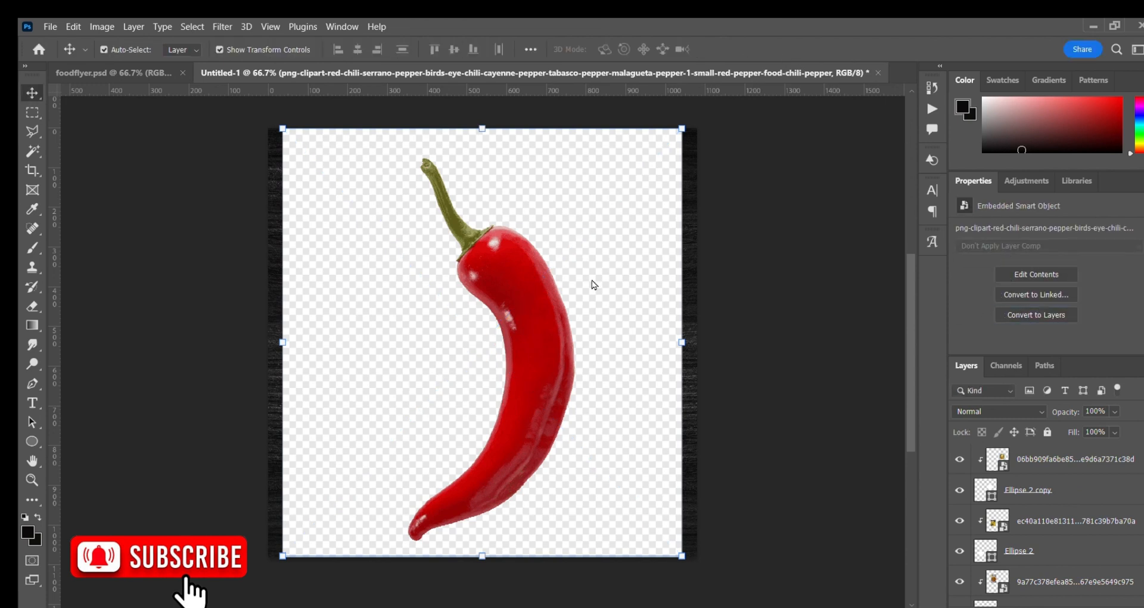
click(1036, 315)
scroll(1043, 274, down, 4)
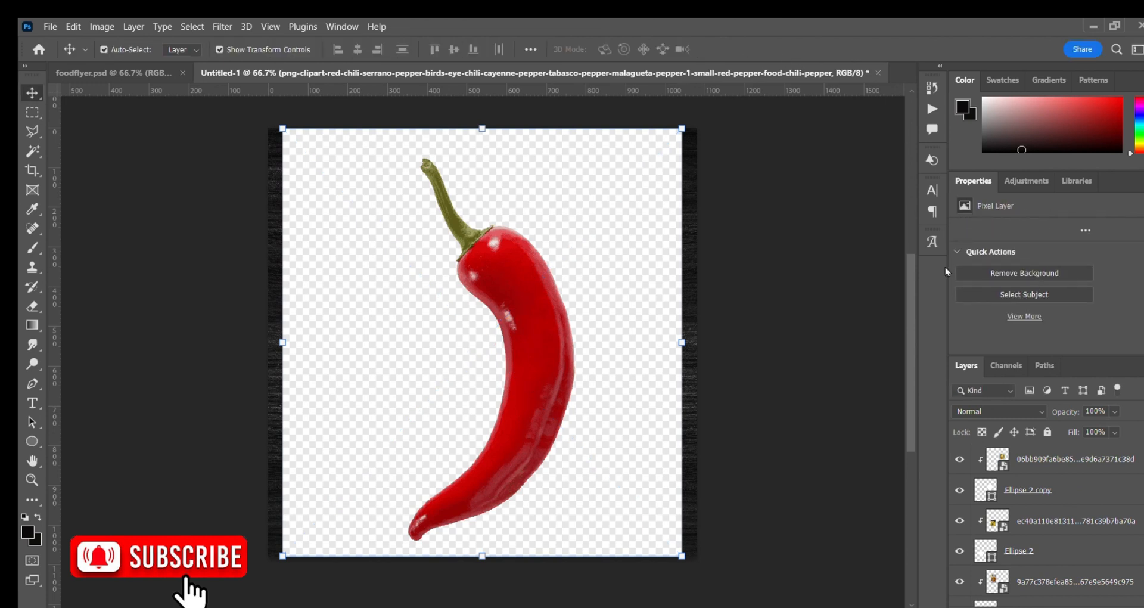
click(1020, 271)
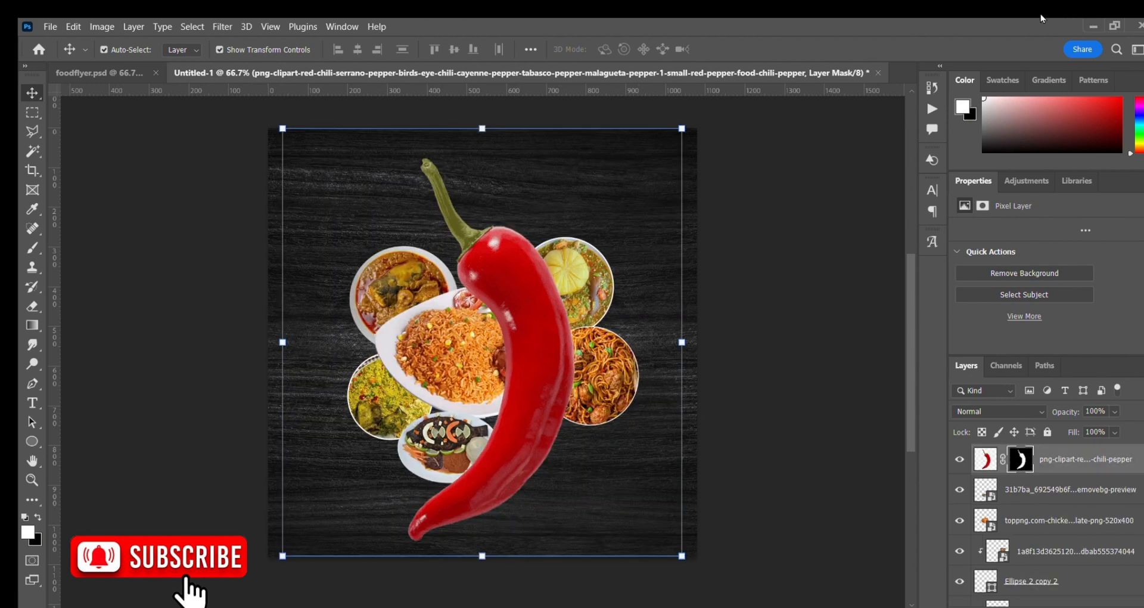
Scale the chili pepper to about 23.31%, rotate it about -16.63°, and position it at the canvas's upper-right edge
drag(683, 128, 486, 334)
drag(430, 444, 734, 263)
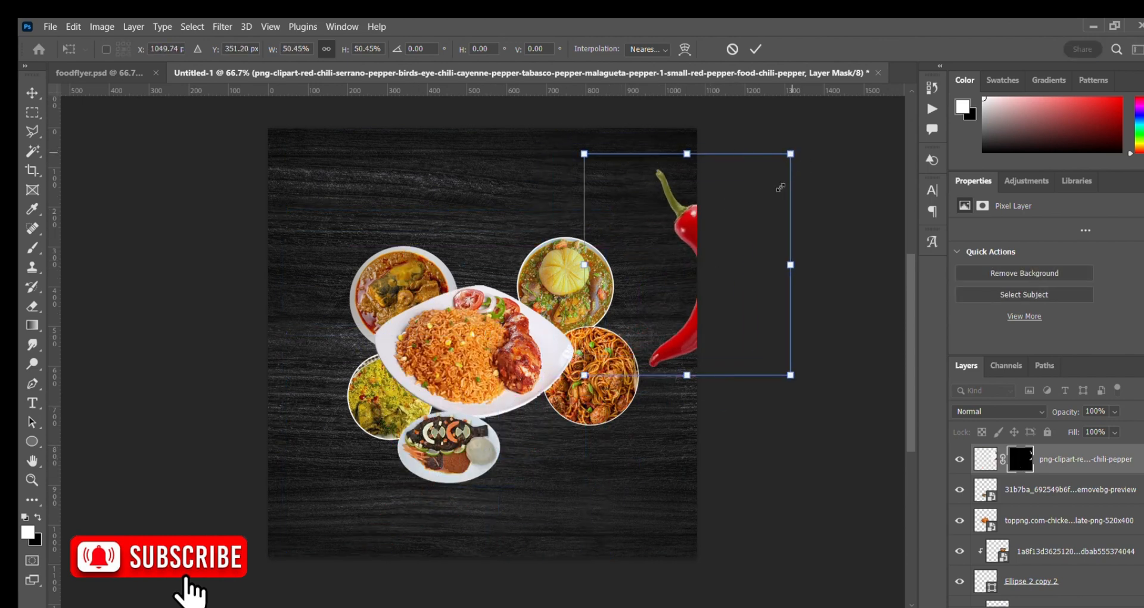
drag(789, 153, 712, 237)
drag(650, 303, 702, 257)
drag(631, 185, 612, 208)
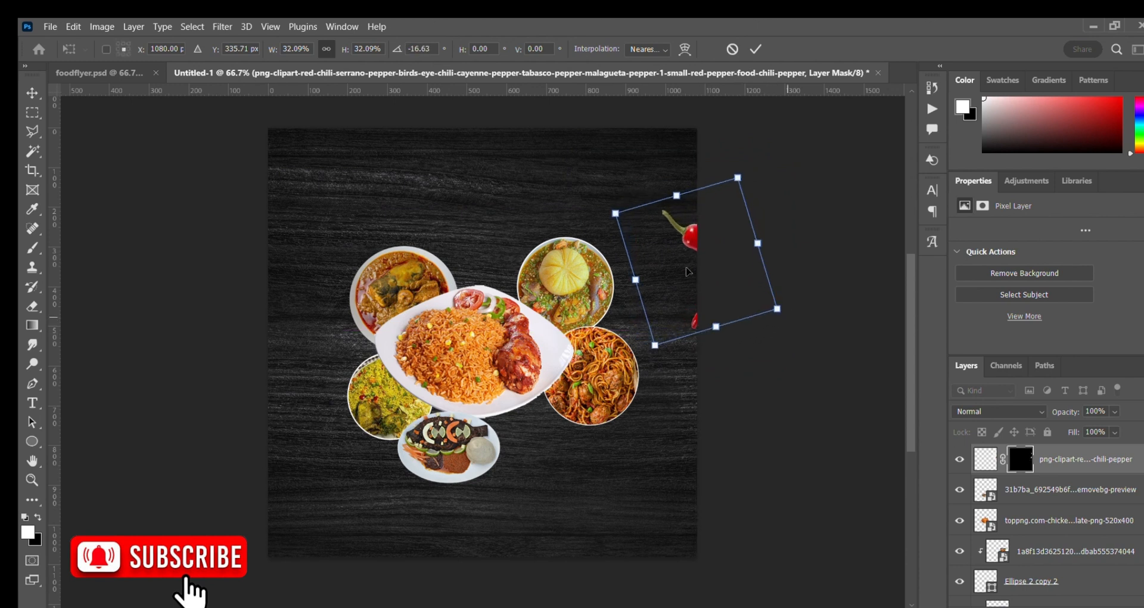
drag(690, 234, 674, 240)
drag(721, 182, 699, 230)
drag(672, 288, 690, 256)
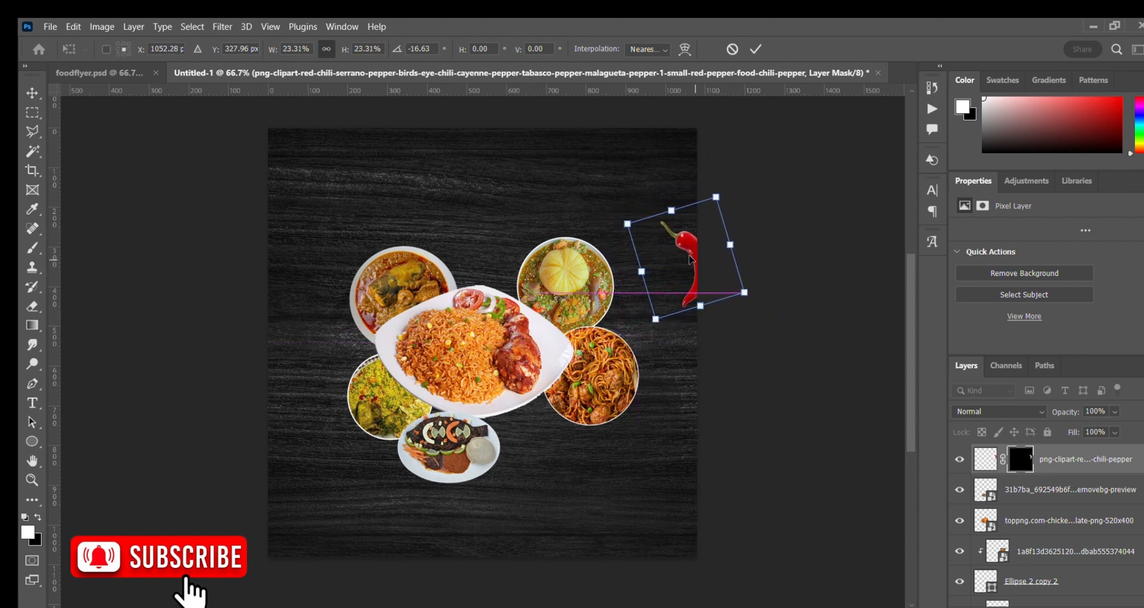
click(756, 49)
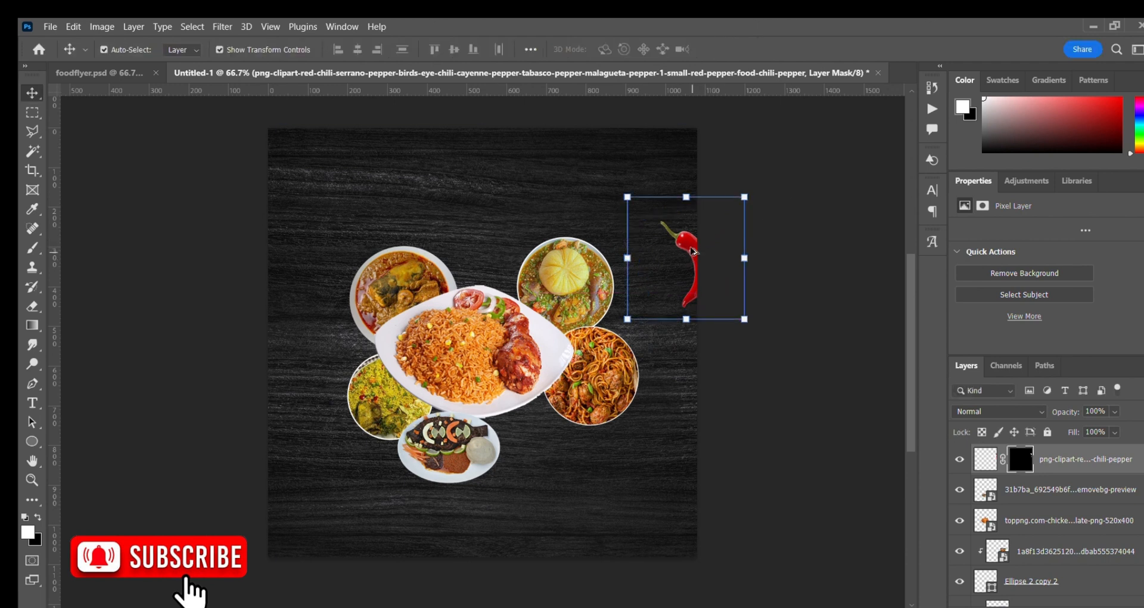
Duplicate the chili pepper as a horizontally mirrored copy, and rotate and position it partly off the canvas's upper-left edge
drag(684, 249, 319, 256)
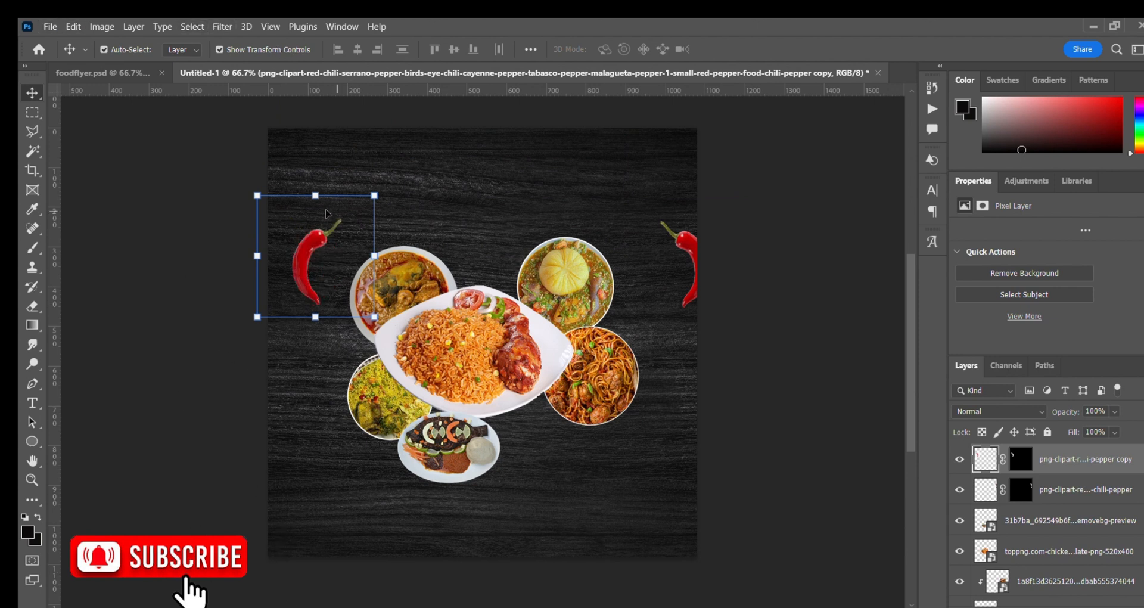
drag(292, 253, 294, 224)
drag(353, 169, 328, 150)
click(756, 48)
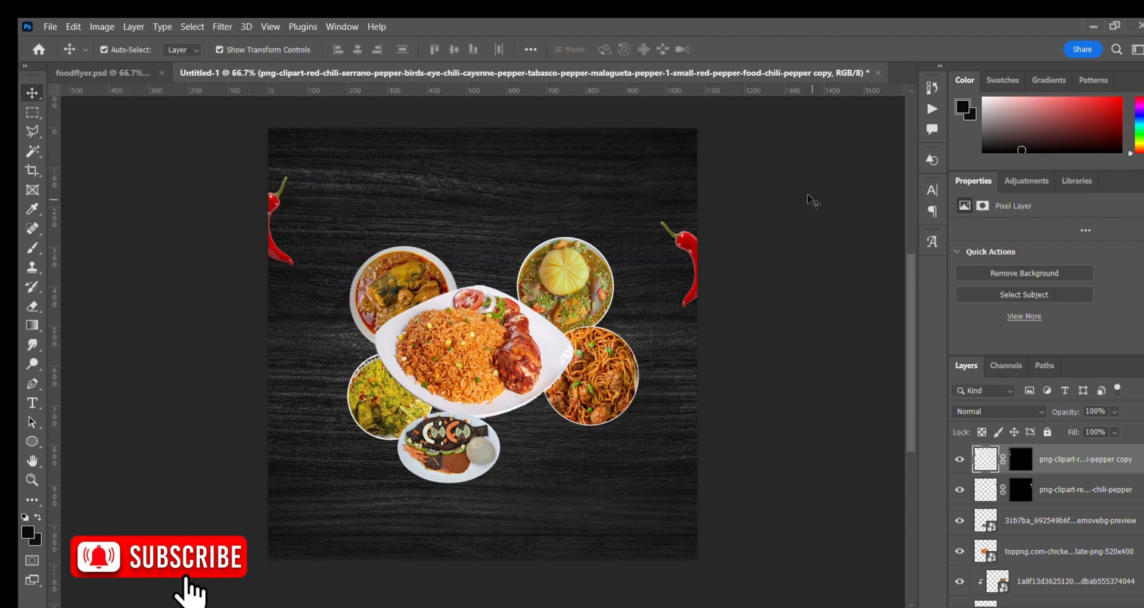
click(808, 195)
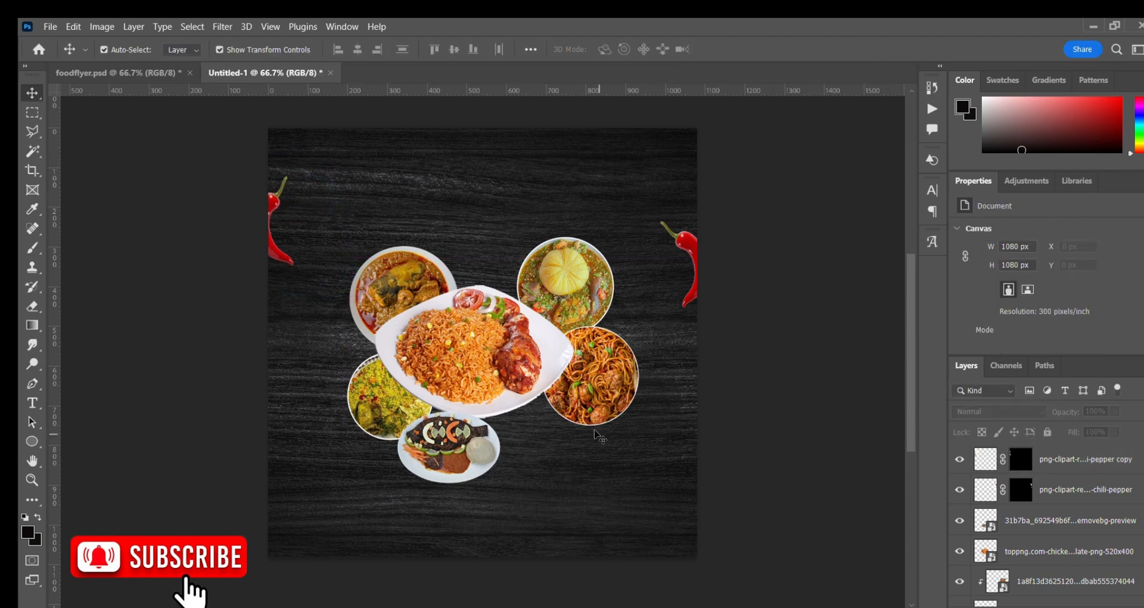
click(593, 348)
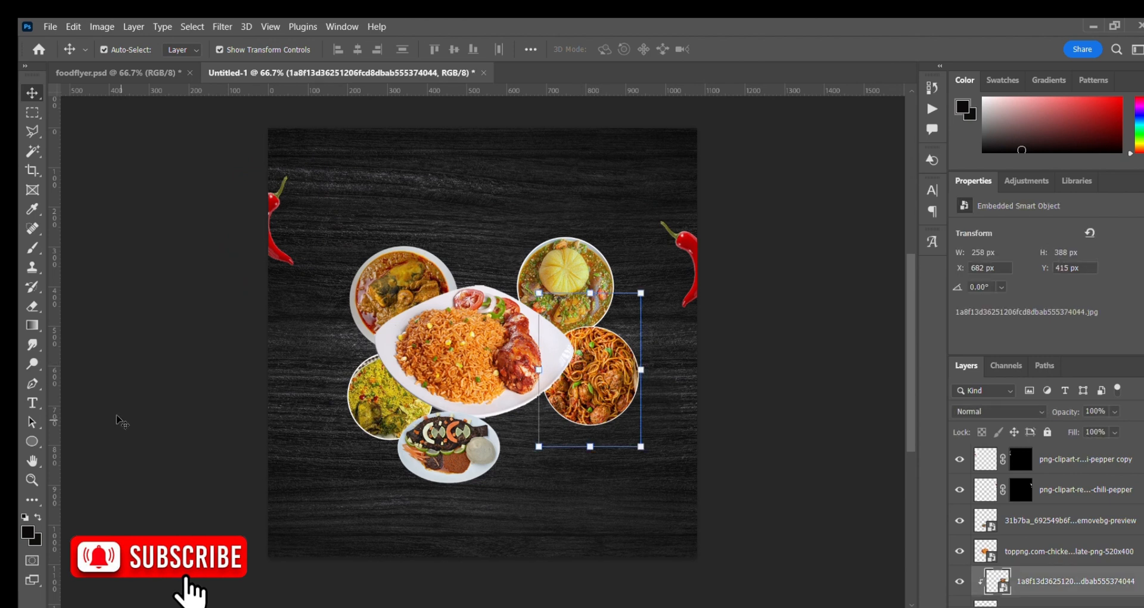
click(32, 442)
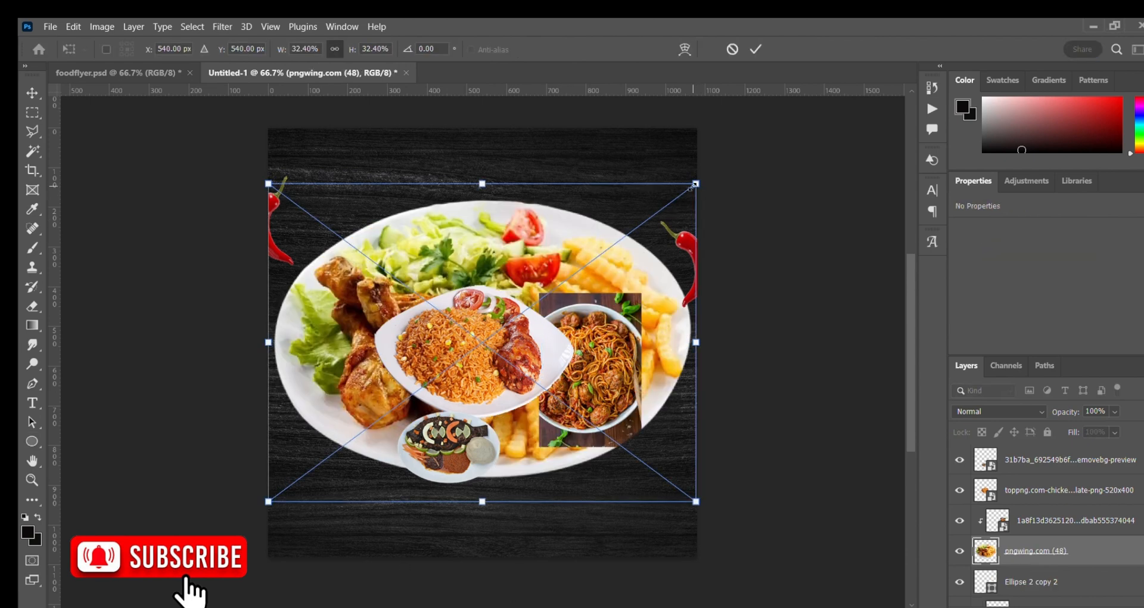
drag(695, 184, 485, 396)
drag(319, 432, 522, 457)
key(ctrl+z)
key(ctrl+z)
click(756, 49)
key(ctrl+z)
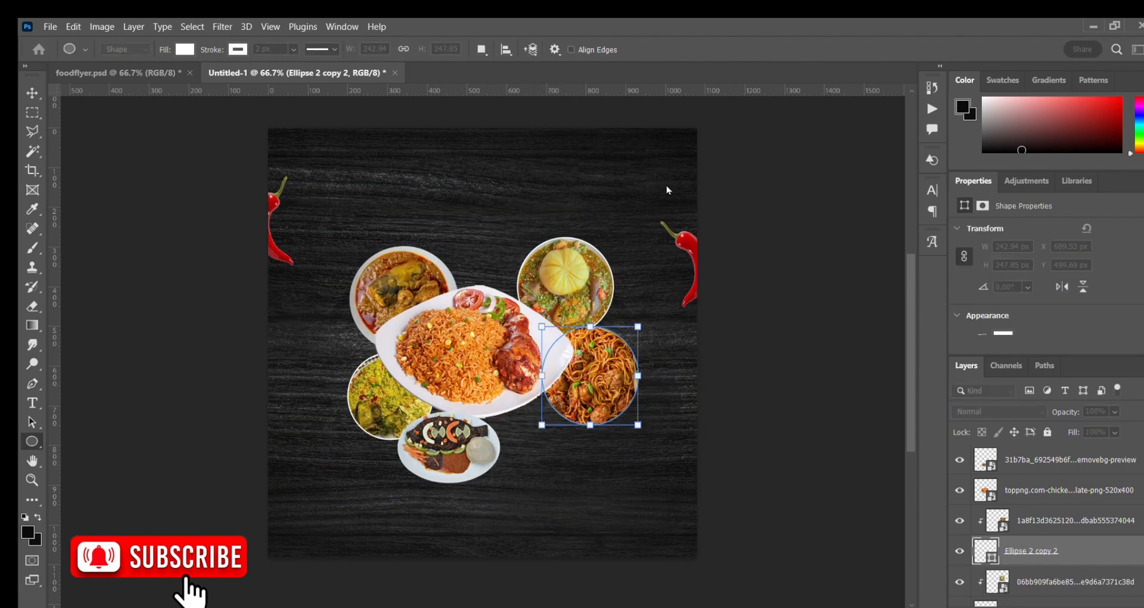
Place the chicken-and-fries plate image, scale it to 8.36%, and position it below the noodle dish at about X 766, Y 804 px
key(v)
click(779, 337)
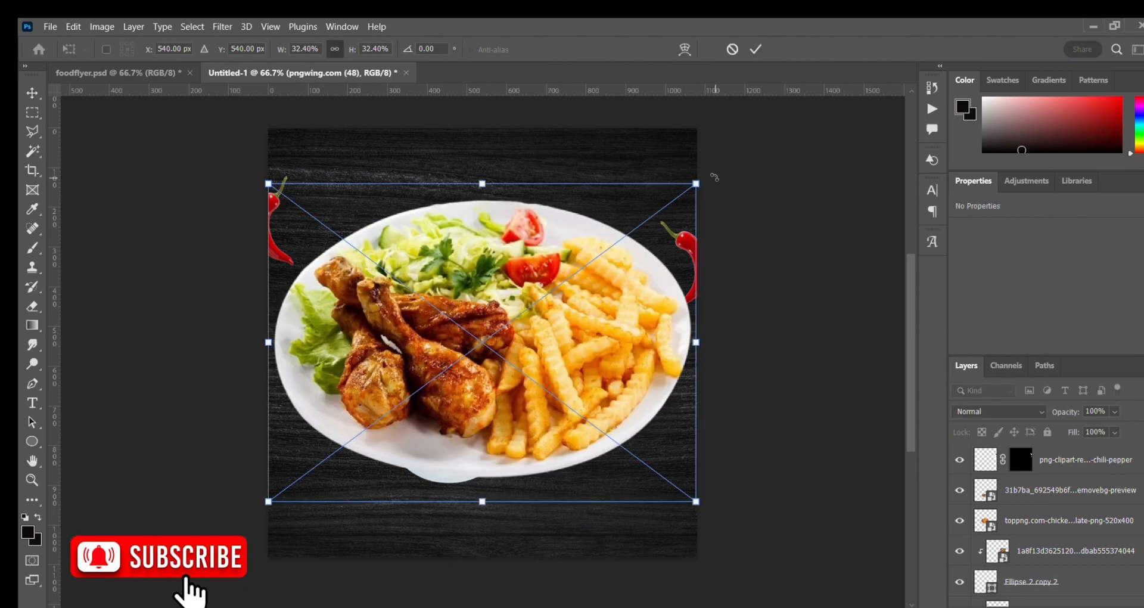
drag(698, 184, 419, 389)
drag(344, 441, 575, 472)
drag(649, 420, 608, 449)
drag(543, 483, 574, 439)
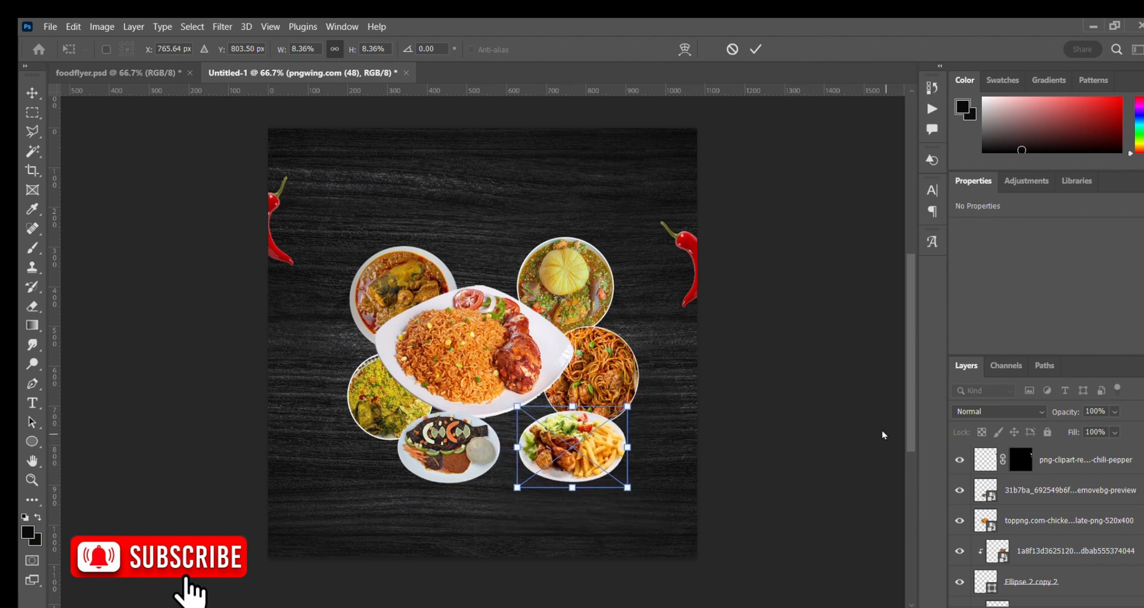
click(756, 49)
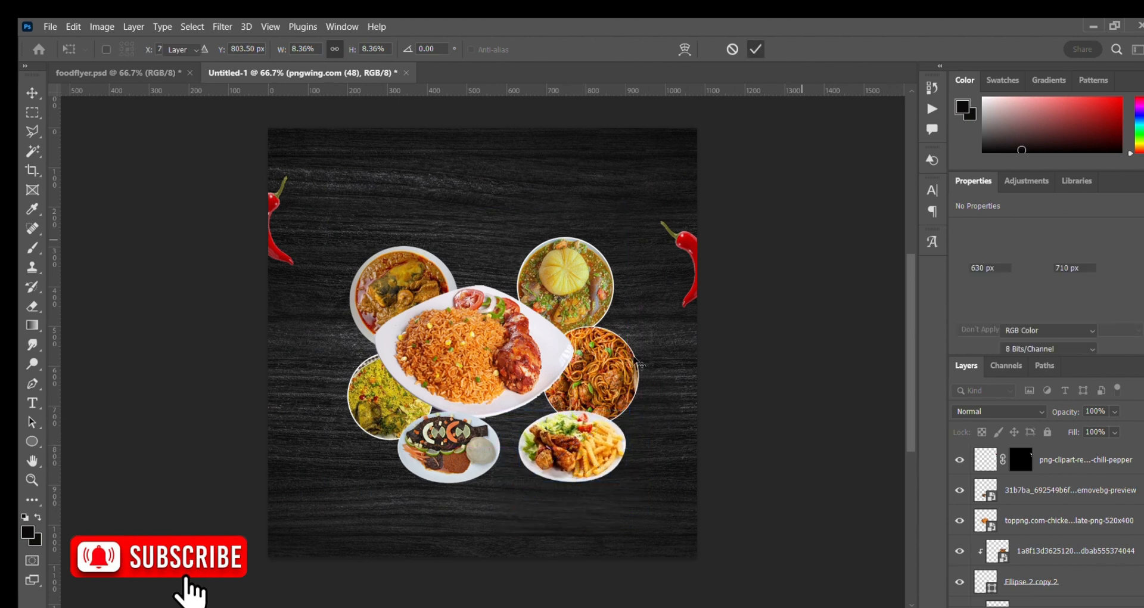
Shrink the noodle dish together with its circle and tuck it higher against the central rice plate's right side
click(1049, 551)
shift+click(1042, 520)
scroll(1048, 535, down, 1)
click(1040, 550)
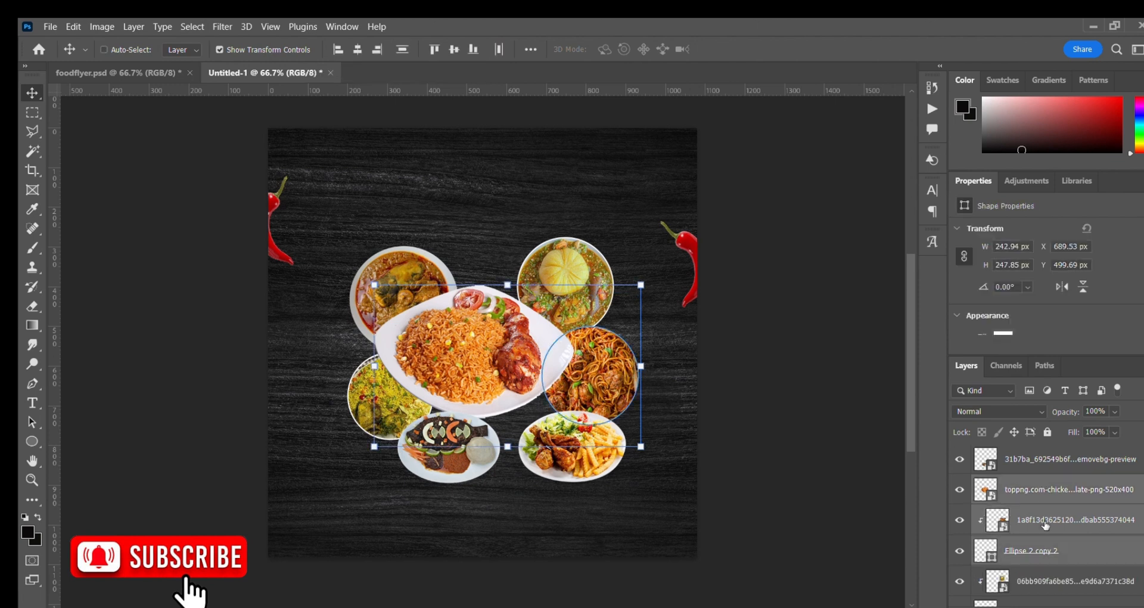
click(1040, 520)
shift+click(1040, 551)
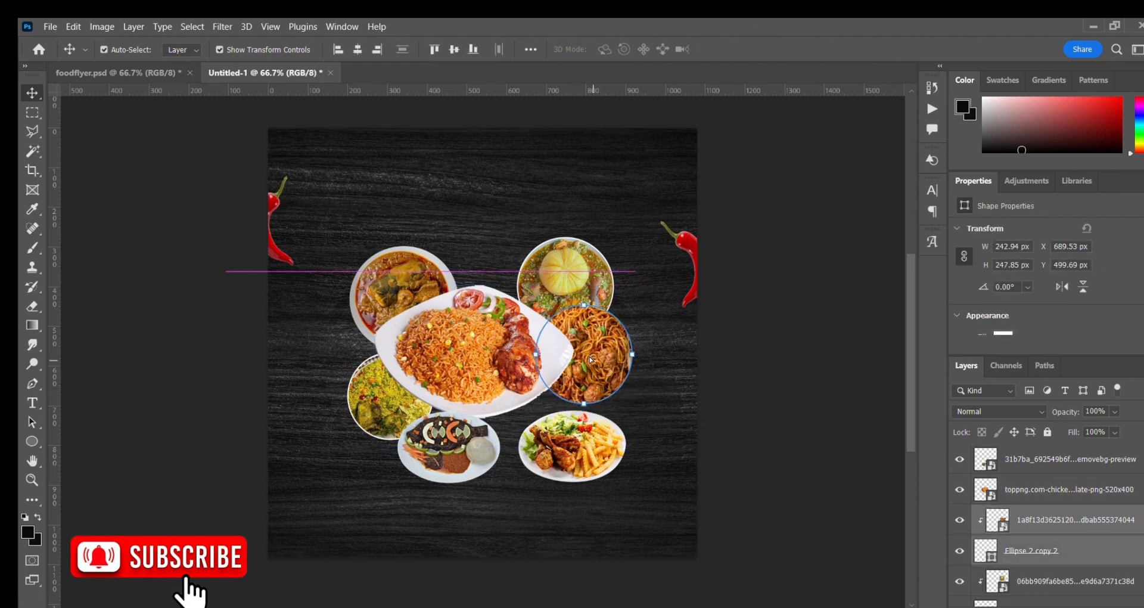
drag(641, 292, 625, 317)
drag(607, 391, 607, 367)
key(Return)
Nudge the upper-right soup dish and its circle slightly down to about X 628, Y 290 px and clear the selection
click(1049, 582)
shift+click(1028, 604)
drag(566, 274, 566, 280)
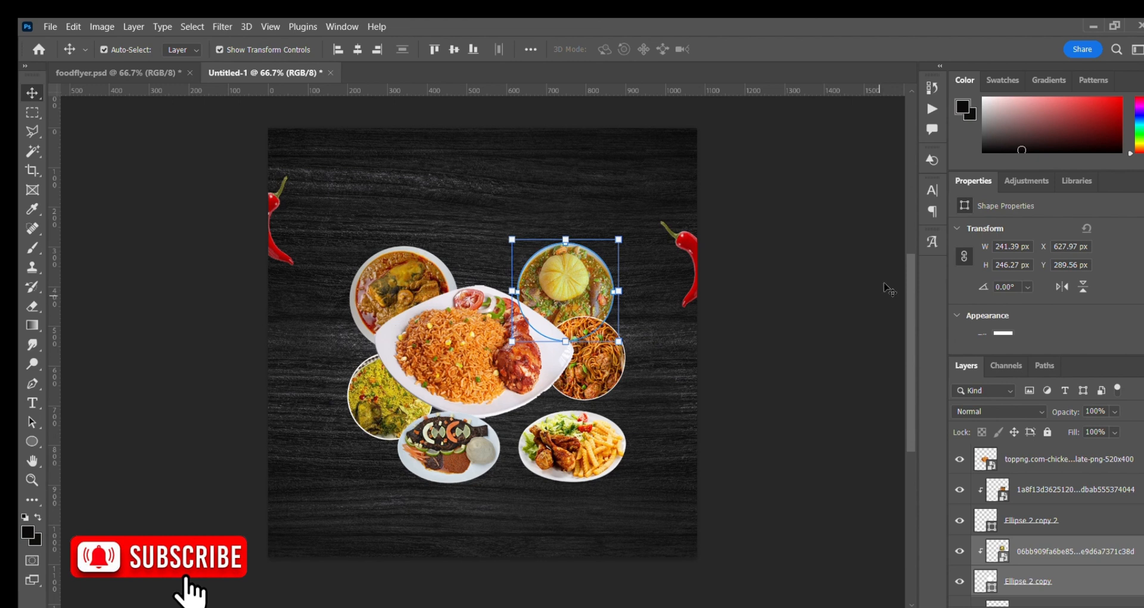
click(807, 307)
scroll(662, 372, up, 1)
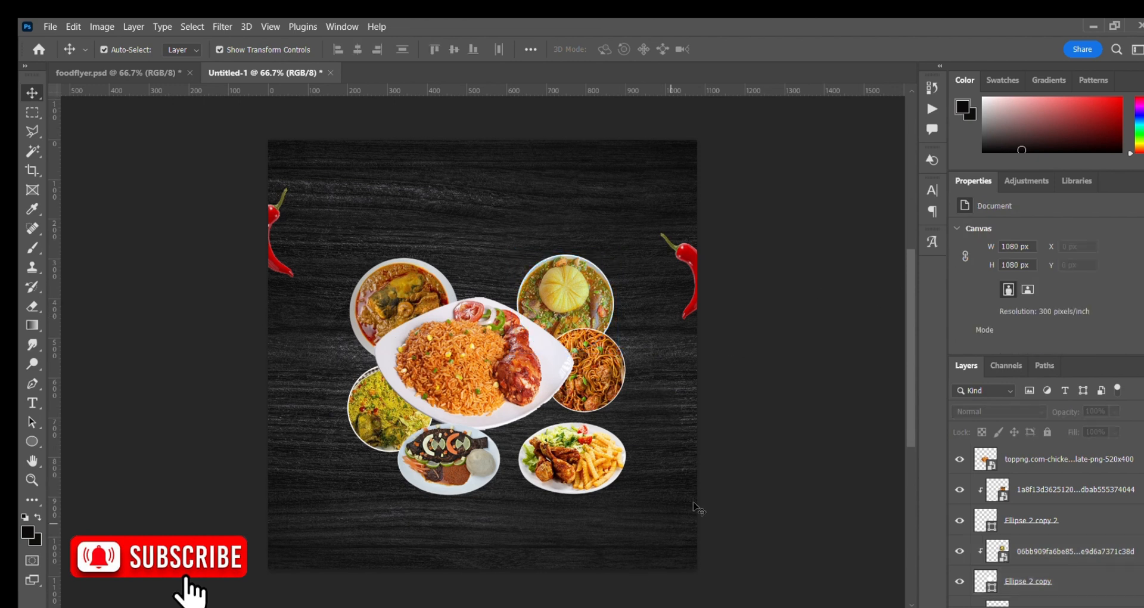
click(382, 402)
scroll(1030, 526, down, 1)
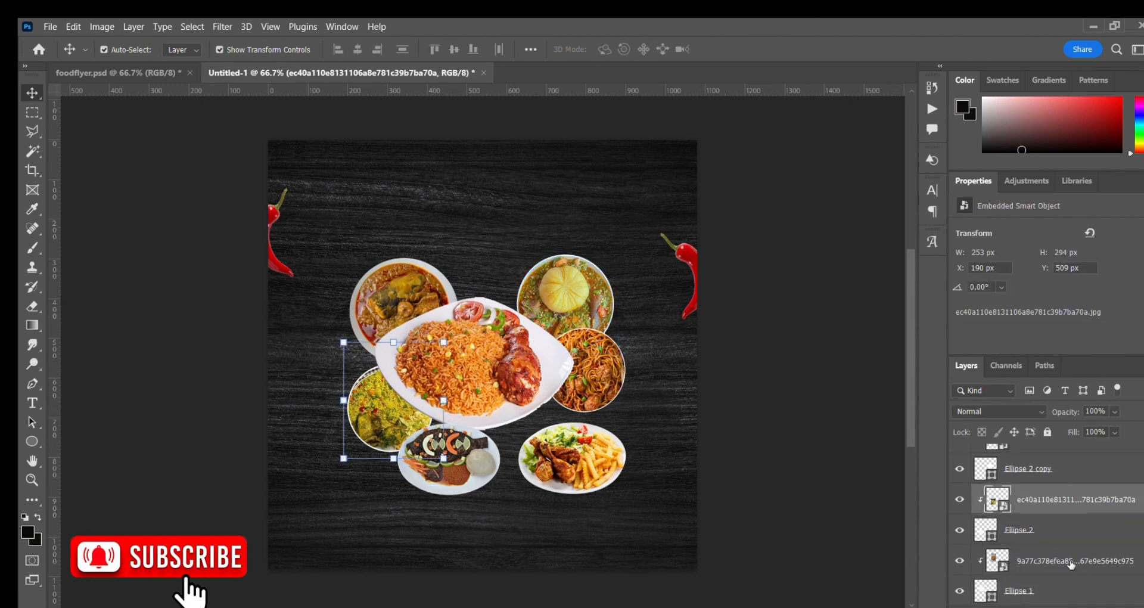
click(1021, 529)
click(32, 441)
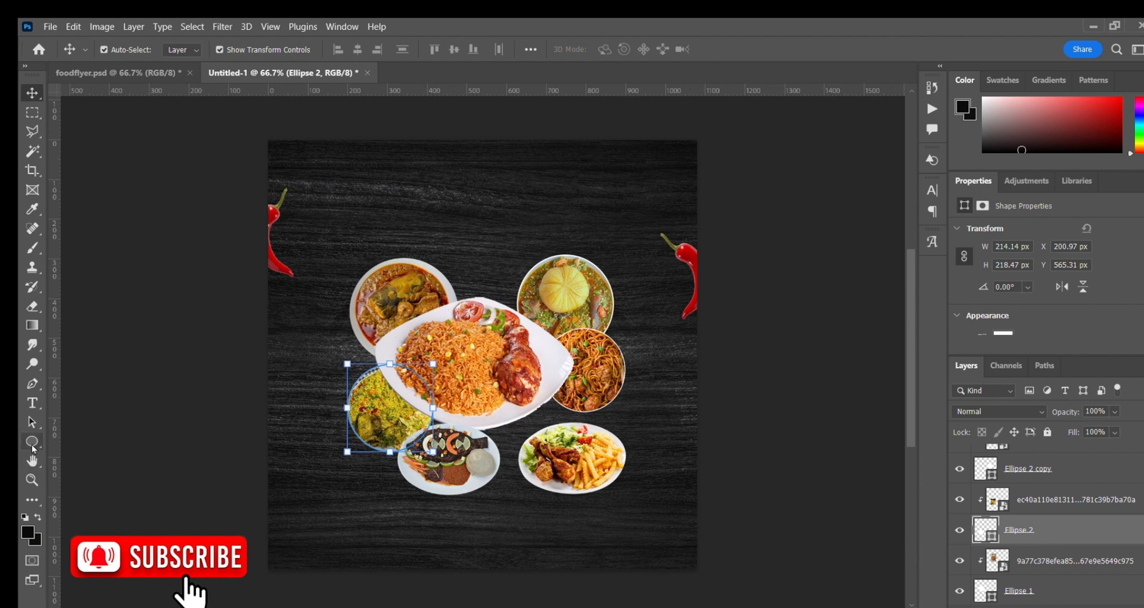
drag(208, 50, 103, 71)
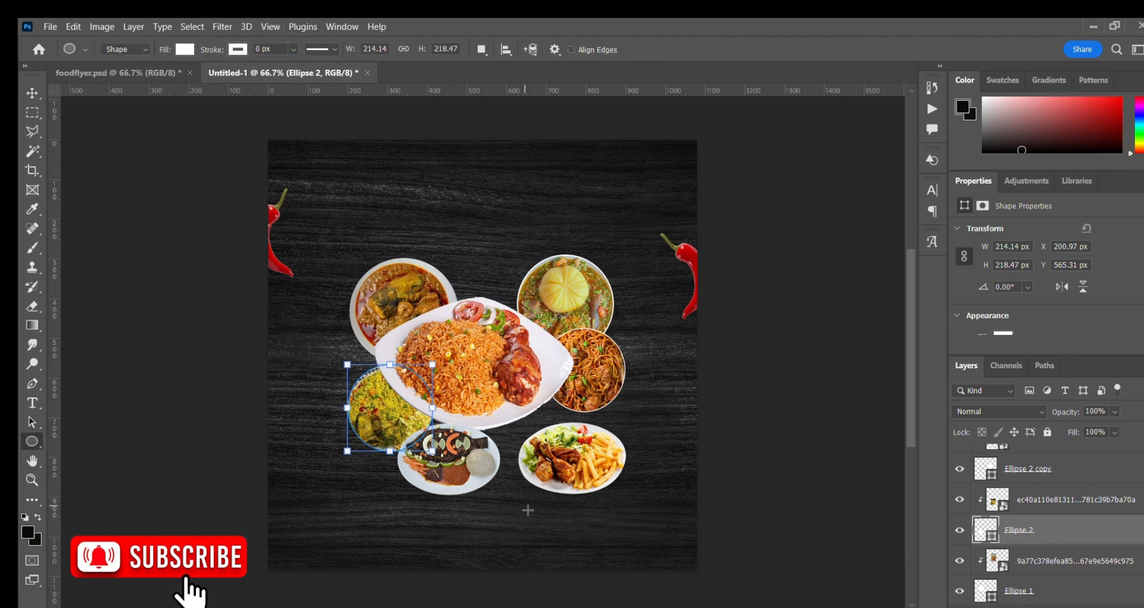
shift+click(1071, 560)
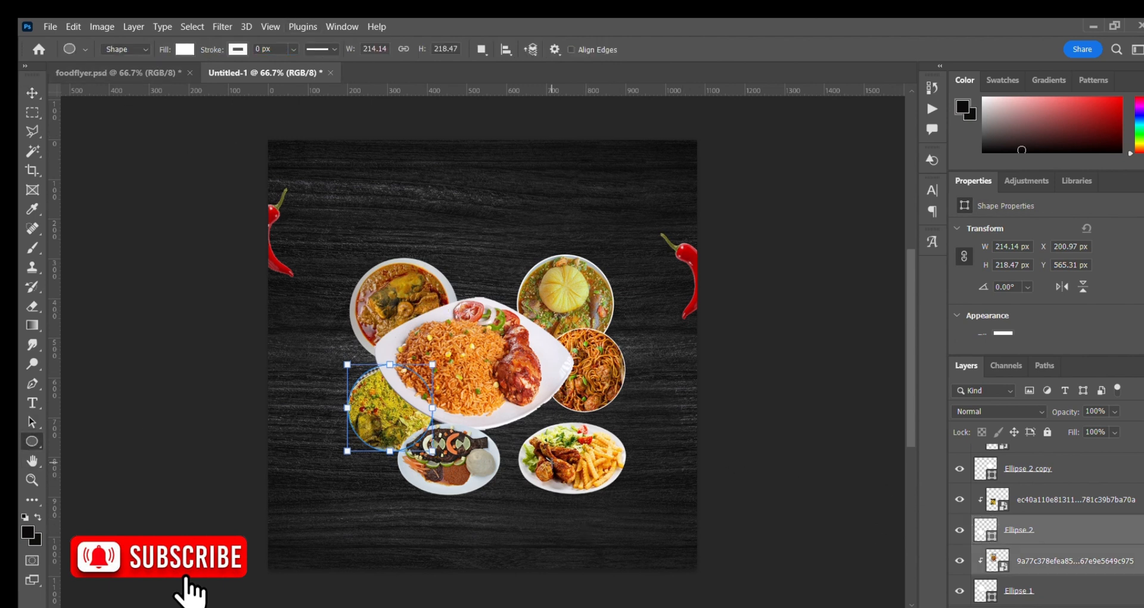
key(v)
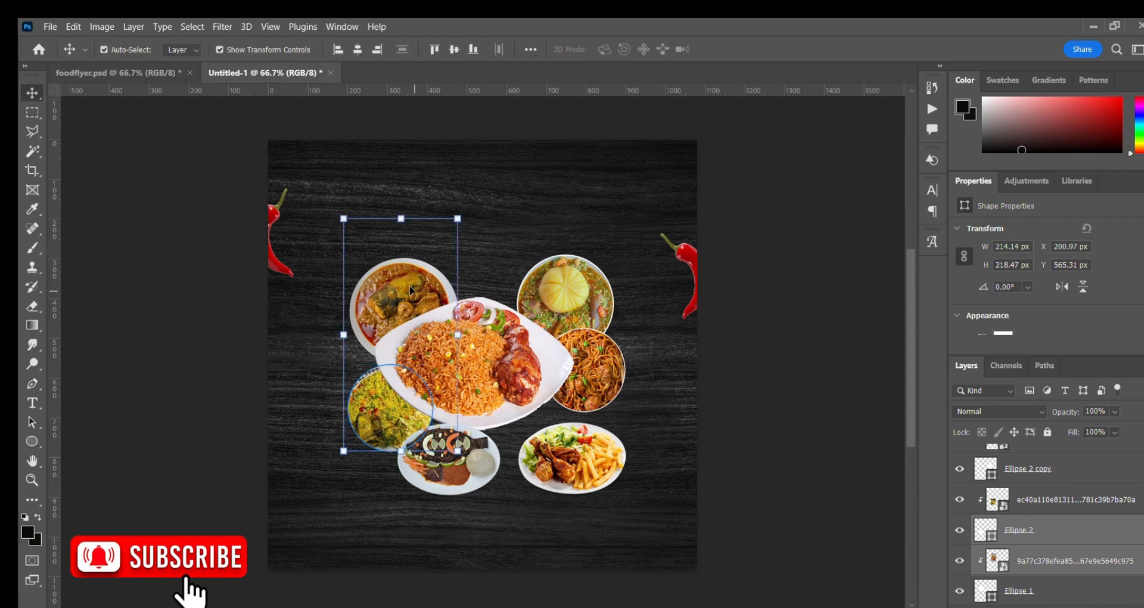
Scale the upper-left stew dish and its circle to 88.09%, and position the circle at about X 212, Y 274 px
click(1043, 560)
scroll(1043, 560, down, 1)
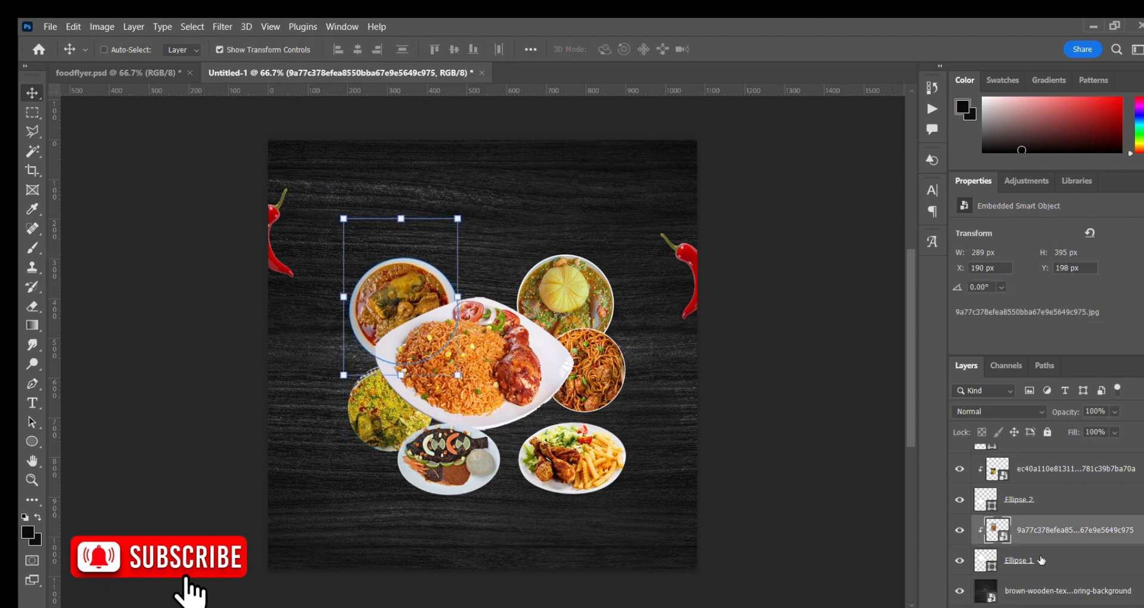
shift+click(1042, 561)
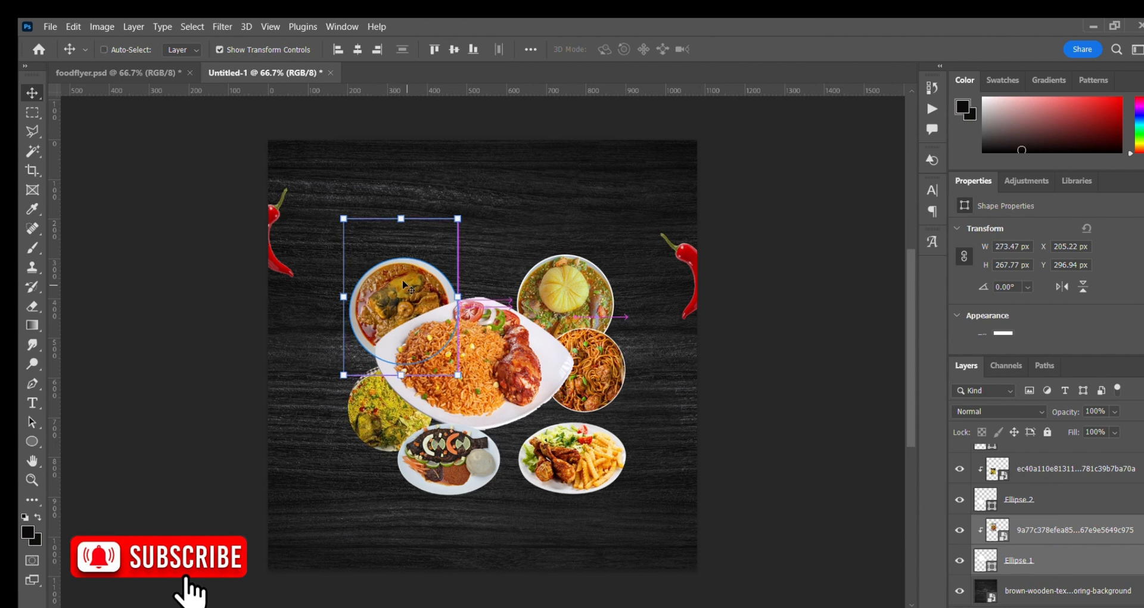
drag(414, 267, 389, 292)
drag(433, 242, 419, 260)
drag(362, 323, 367, 314)
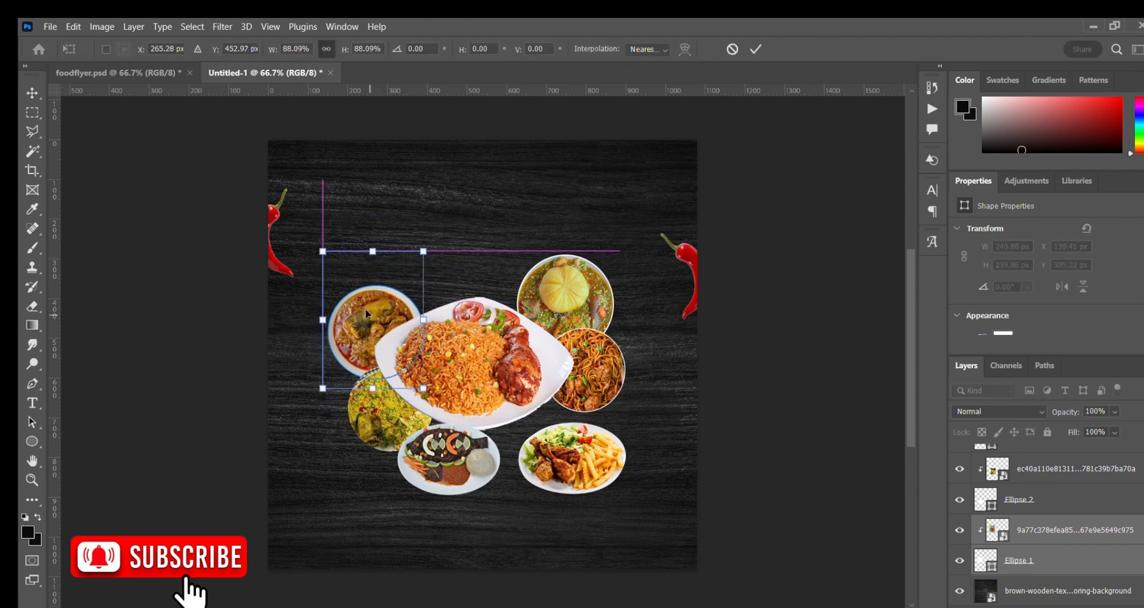
click(756, 49)
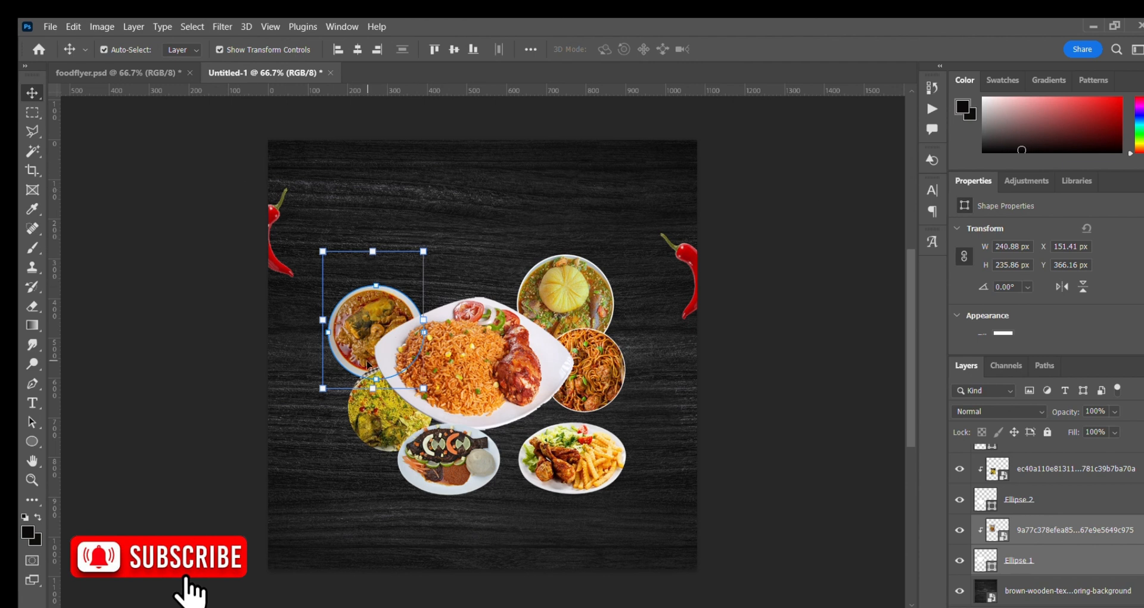
drag(361, 355, 385, 319)
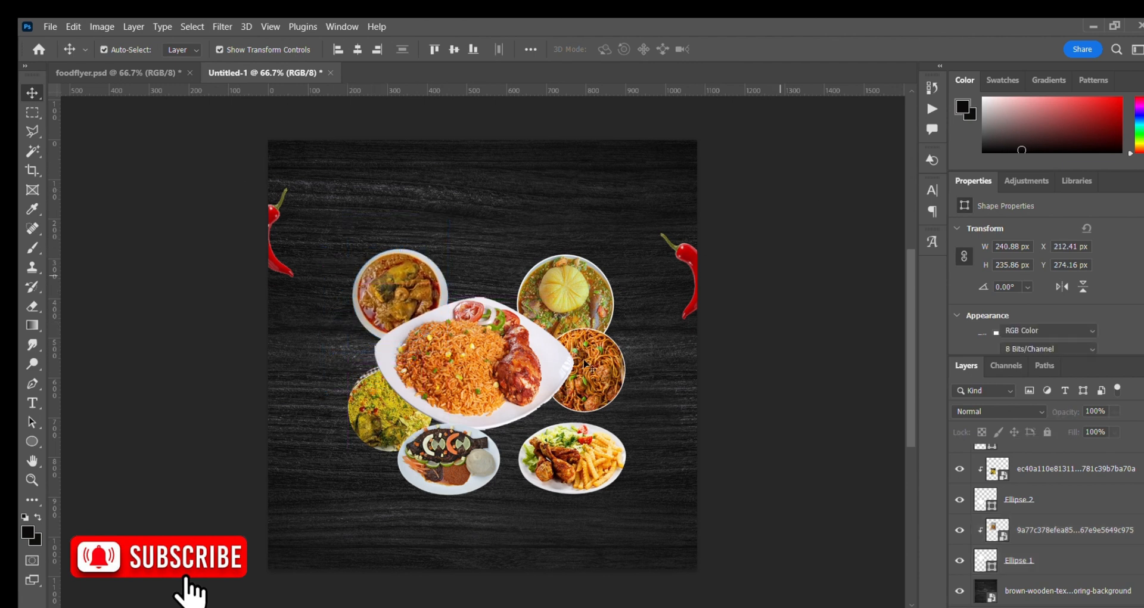
Move the yellow rice dish with its circle up and left, beside the central plate and below the stew dish
click(387, 413)
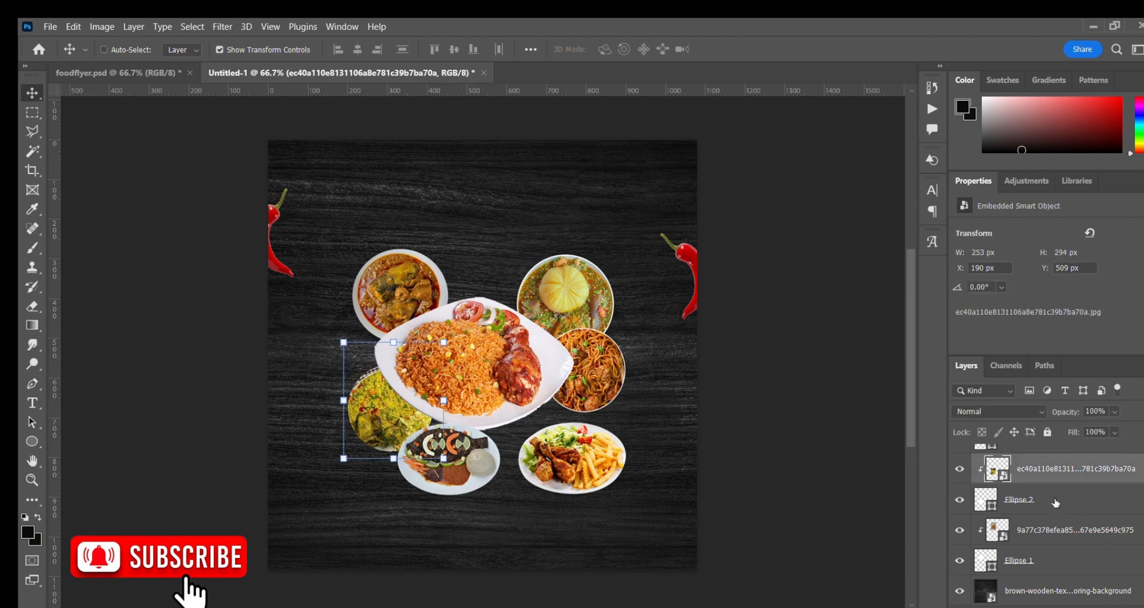
click(1058, 507)
drag(344, 402, 323, 356)
Move the dark bean plate up and left against the central plate's lower-left edge and scale it to 21.31%
drag(443, 462, 399, 434)
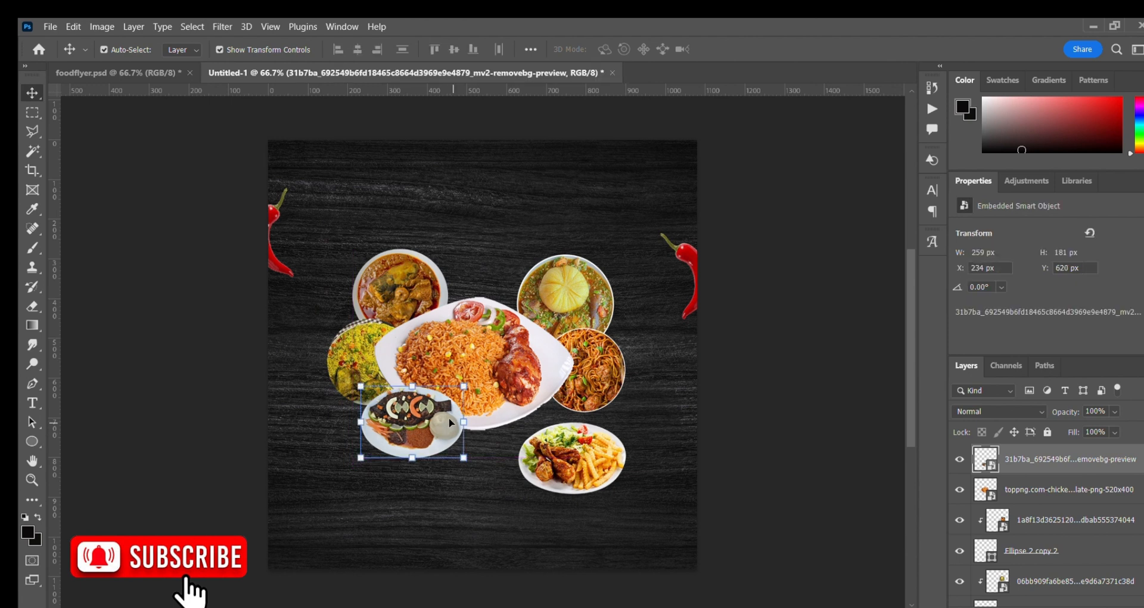
key(ctrl+t)
drag(465, 395, 438, 384)
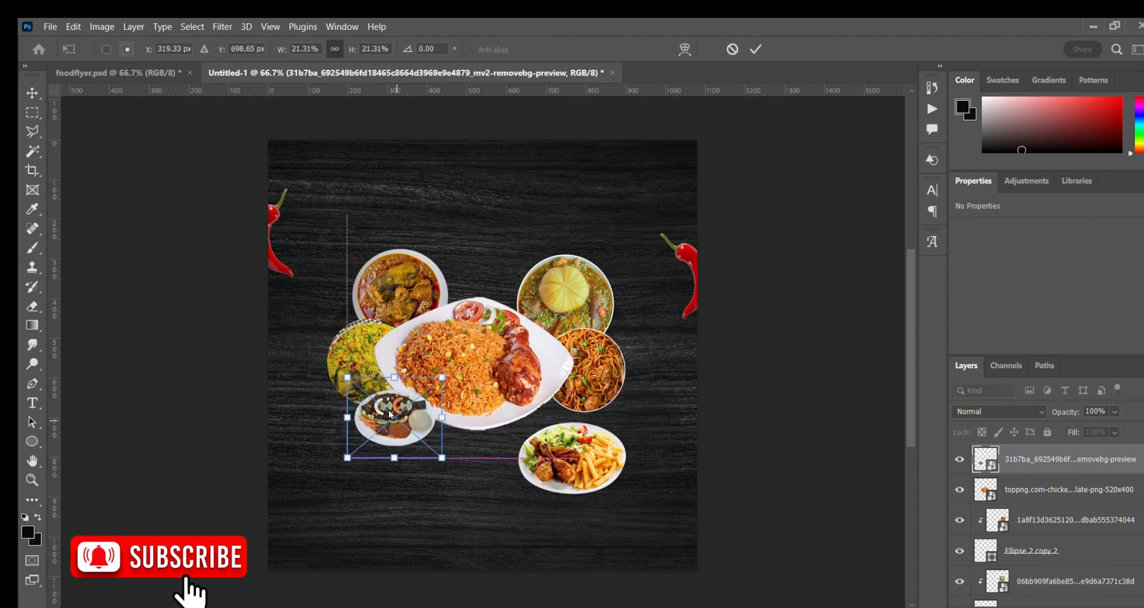
click(755, 49)
Move the chicken-and-fries plate up against the central plate's lower-right edge and scale it down to match the bean plate
drag(578, 474, 565, 458)
drag(614, 403, 561, 430)
click(755, 49)
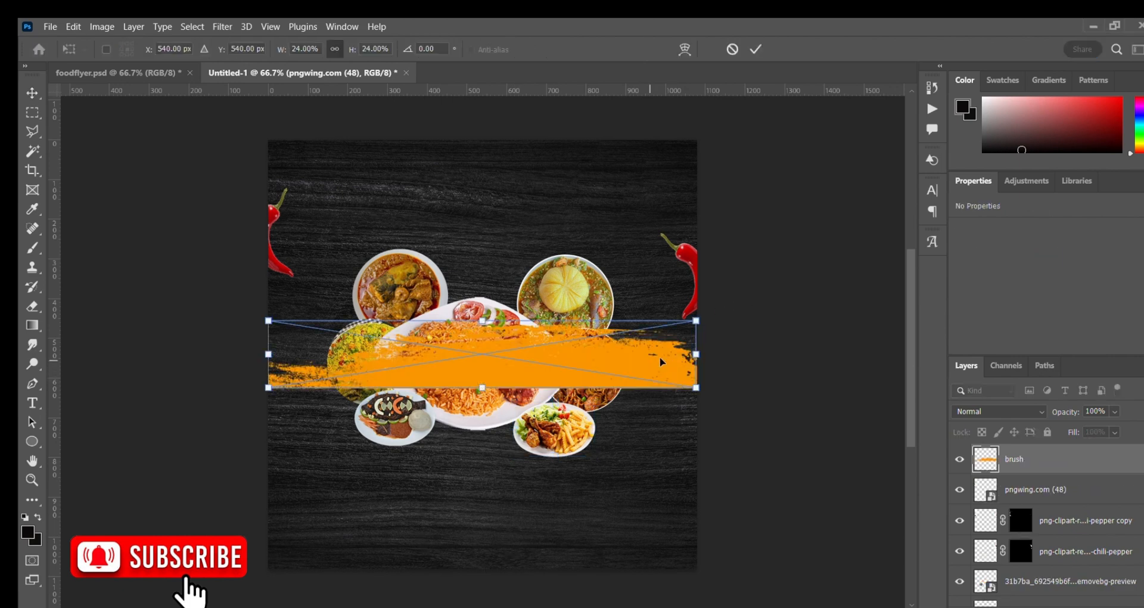
Place the orange brush stroke image at 24% and position it along the canvas's bottom edge
mouse_move(659, 366)
mouse_down()
mouse_move(668, 486)
mouse_move(657, 549)
mouse_up()
click(756, 49)
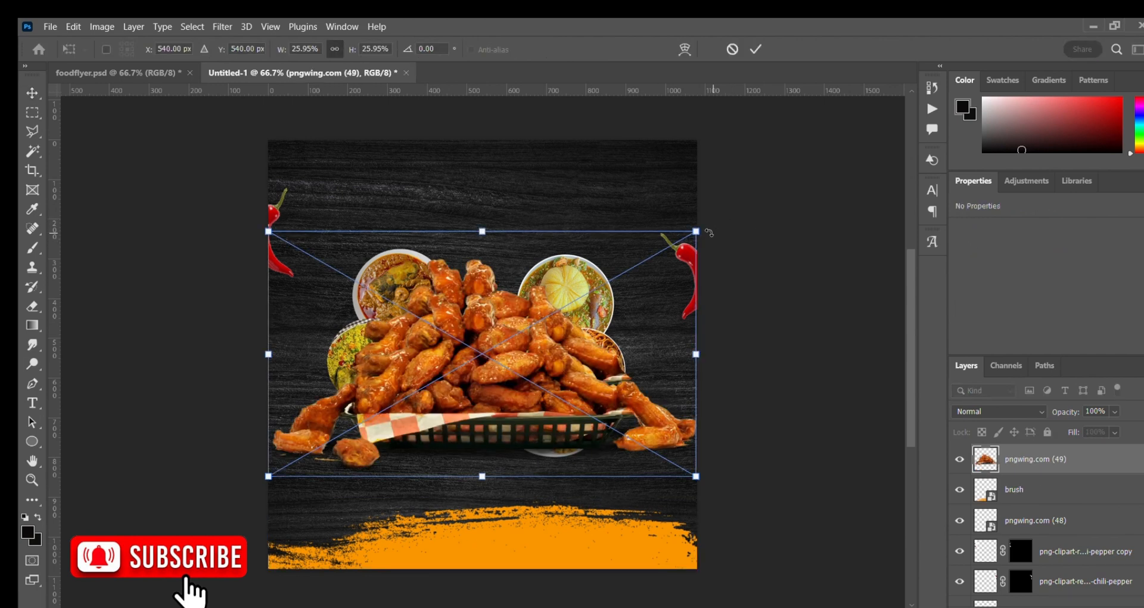
Place the chicken wings basket image, scale it to about 8.43%, and position it in the canvas's lower-left corner over the brush stroke
drag(709, 233, 531, 390)
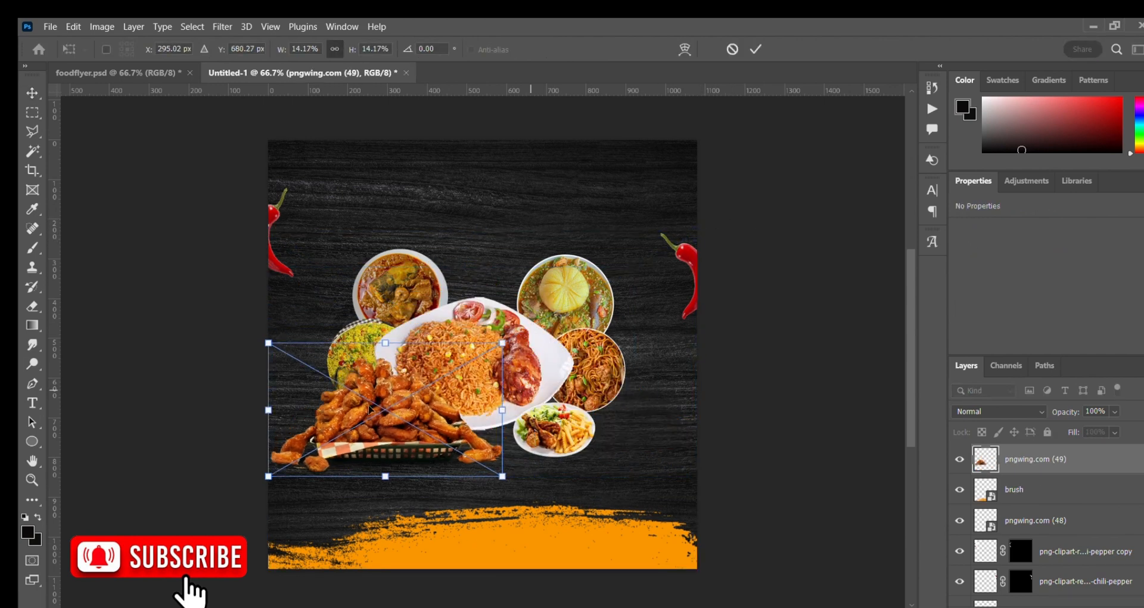
drag(377, 399, 357, 502)
drag(482, 445, 388, 501)
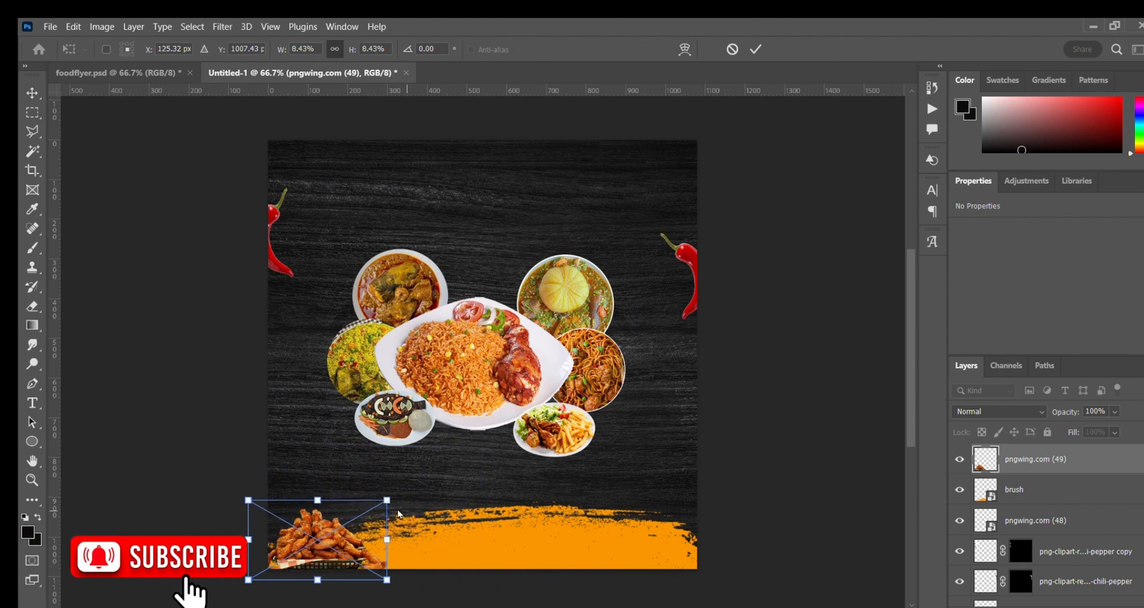
drag(468, 437, 401, 517)
drag(319, 560, 338, 549)
click(803, 132)
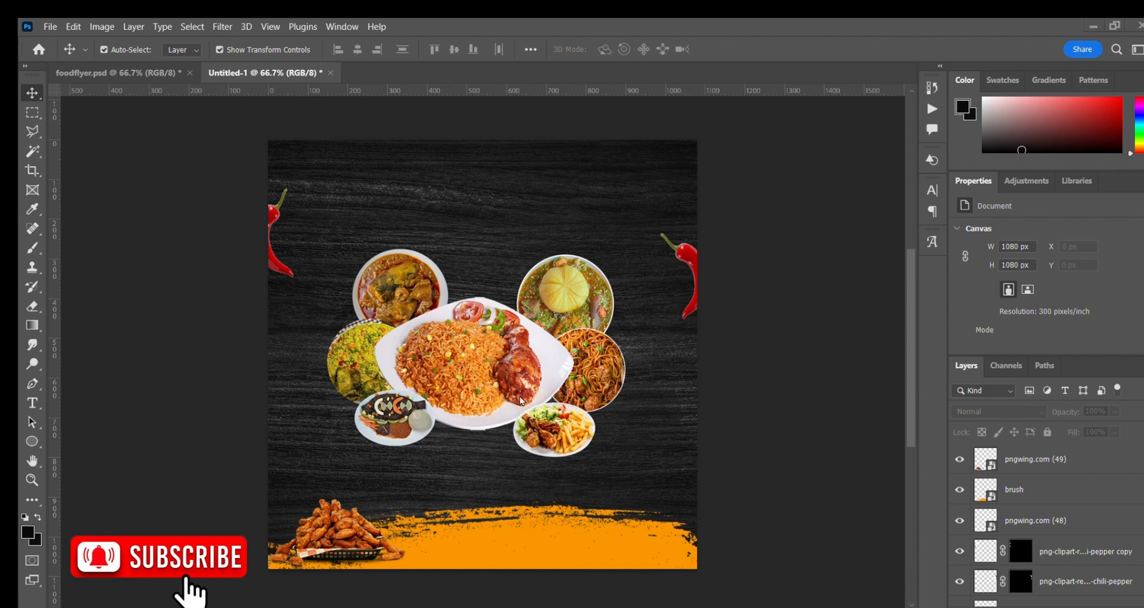
Place the sliced onion image, scale it to about 132 × 229 px, and position it partly off the canvas's lower-right edge
drag(466, 273, 611, 377)
drag(721, 298, 668, 409)
key(Return)
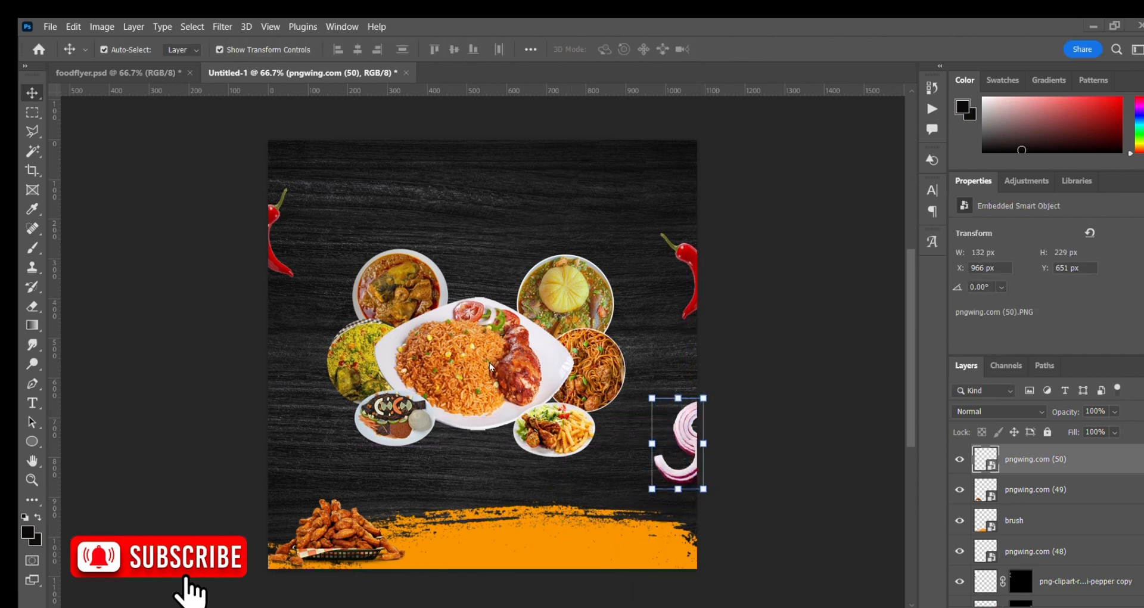
Place the green leaf image, scale it to about 170 × 112 px, and position it at the canvas's top edge near the centre
drag(524, 352, 547, 196)
drag(591, 149, 490, 152)
click(755, 49)
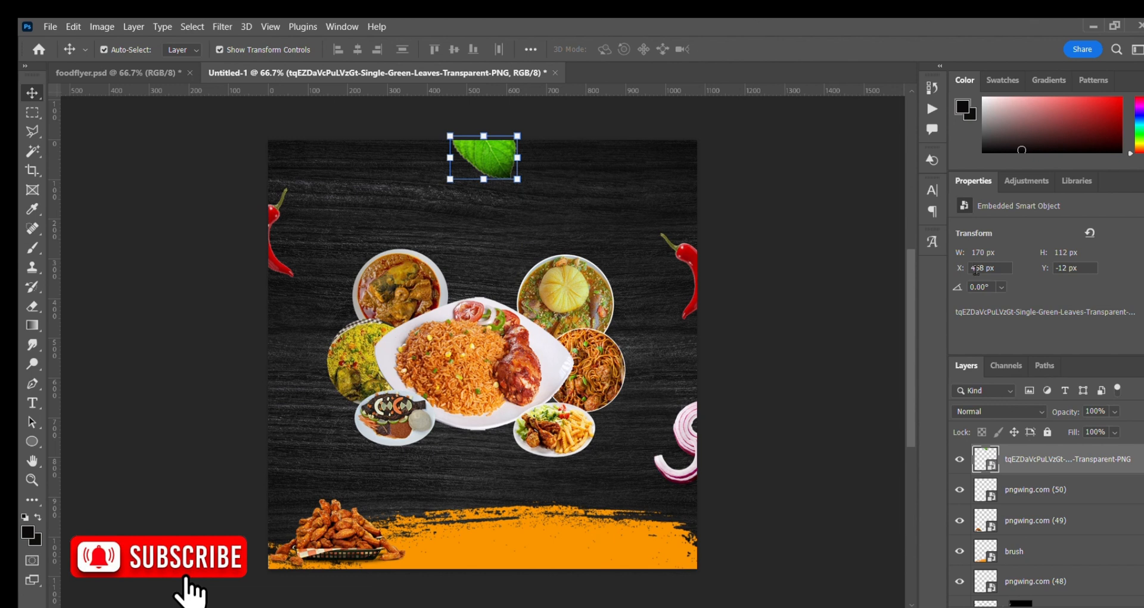
Add the white headline text "SPEISEN" above the dishes, below the green leaf
key(t)
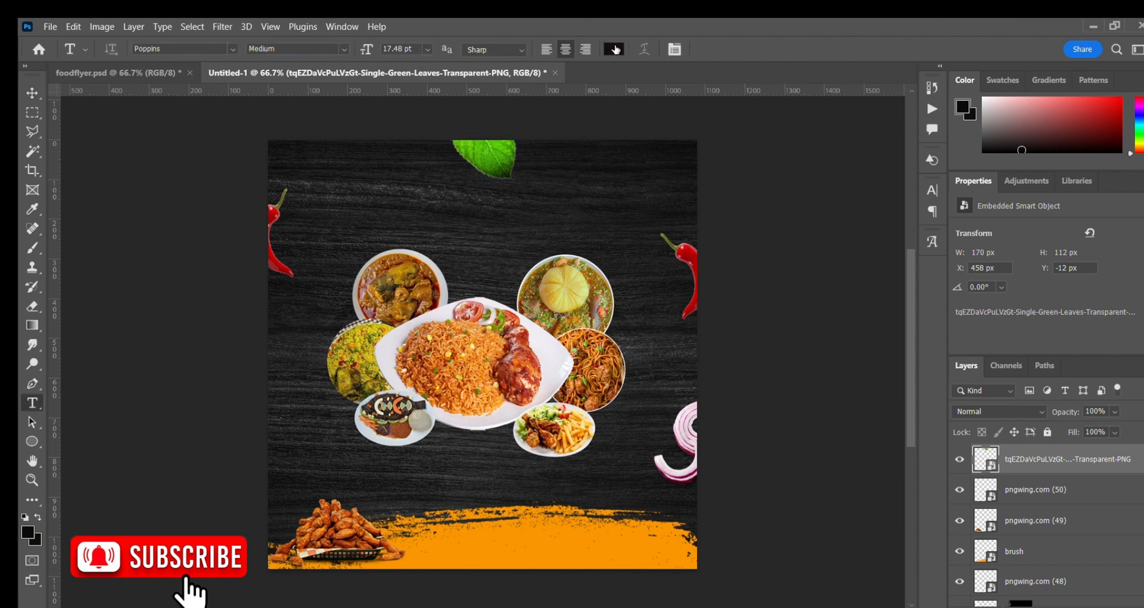
click(614, 49)
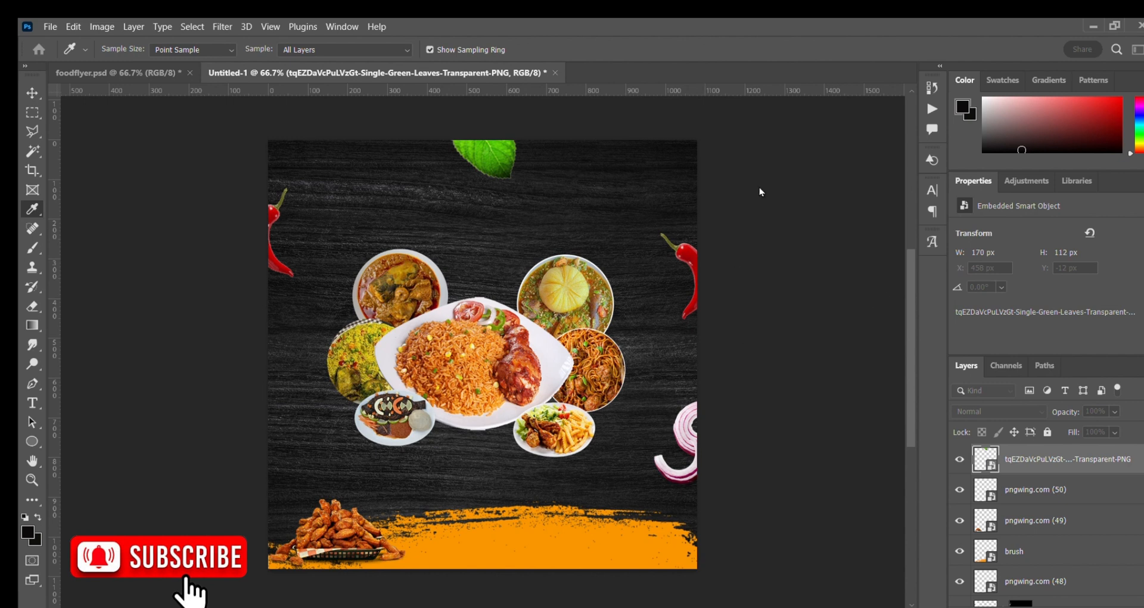
drag(788, 231, 737, 192)
click(417, 205)
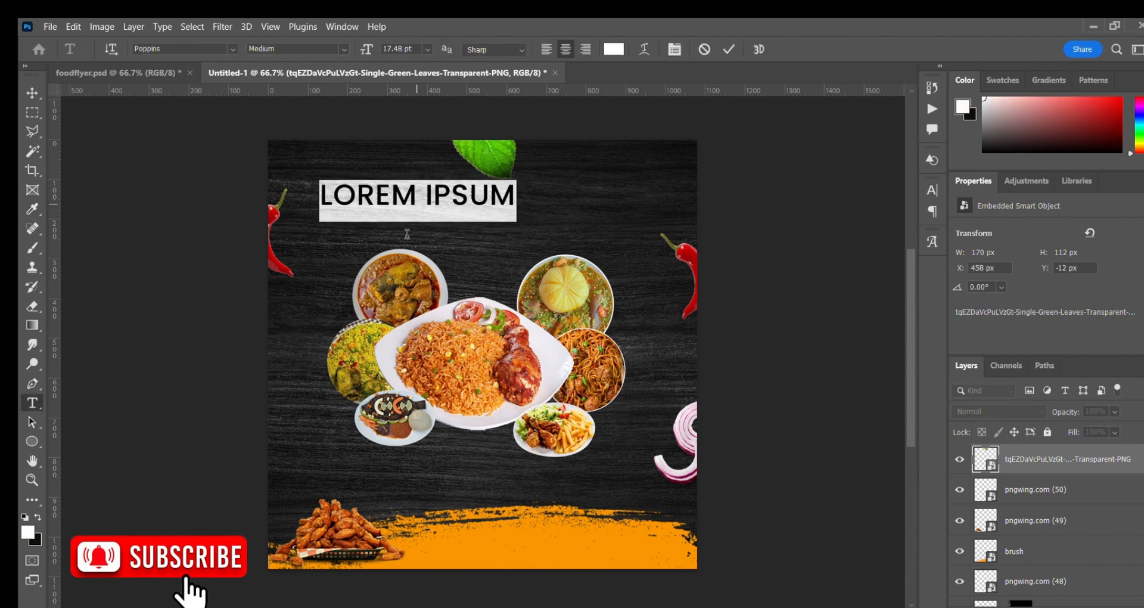
text(SP)
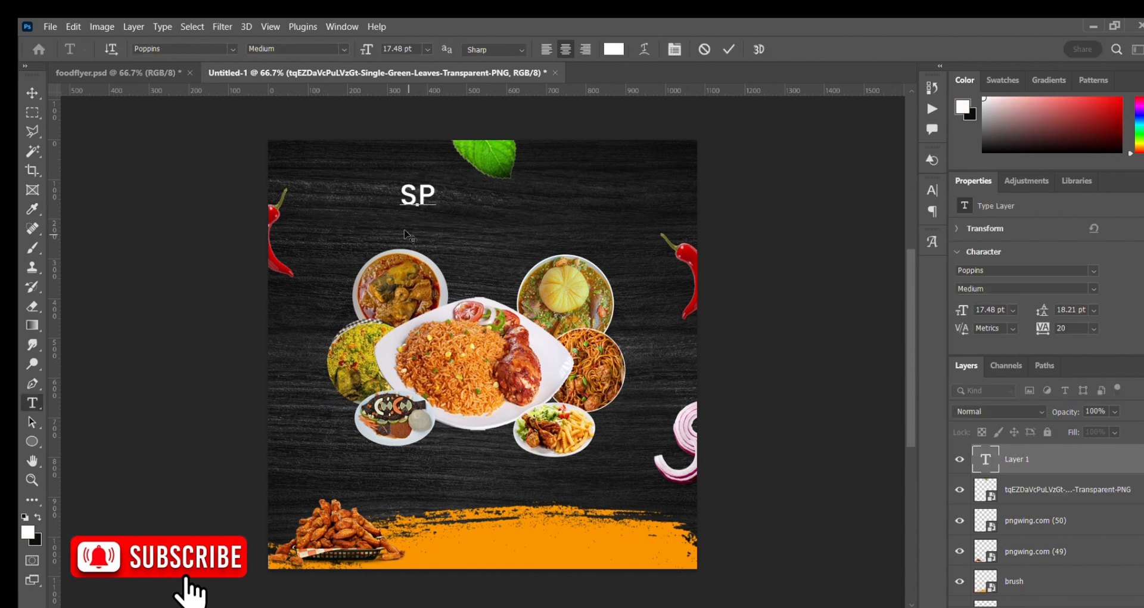
text(EI)
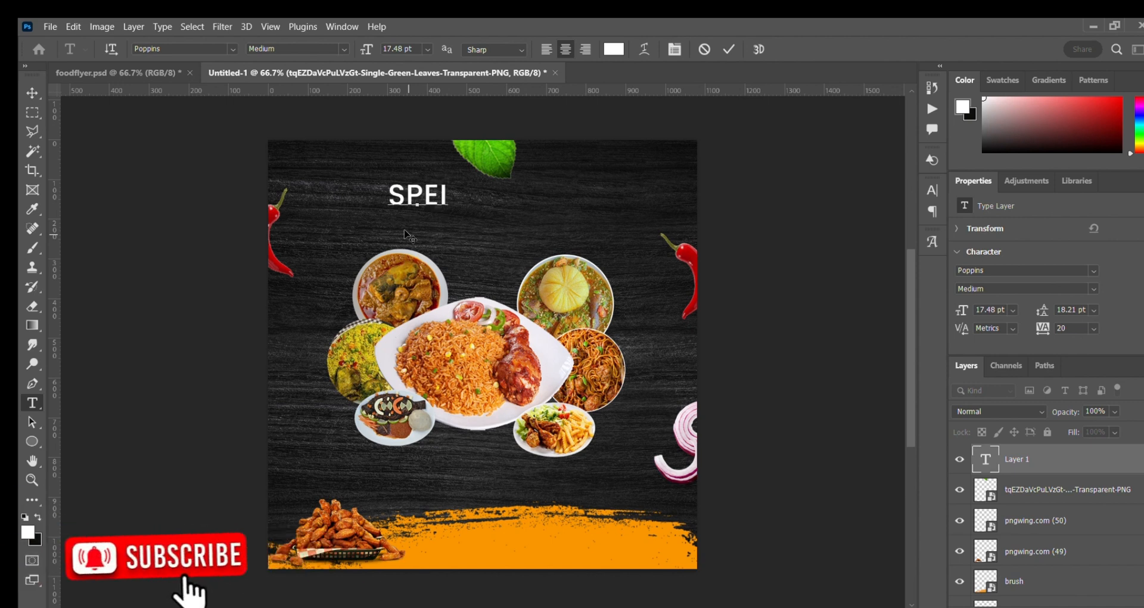
text(SRN)
key(BackSpace)
key(BackSpace)
text(EN)
Set the "Speisen" headline in Advertising Script Bold, enlarge it to 23.93 pt and centre it above the dishes
key(ctrl+a)
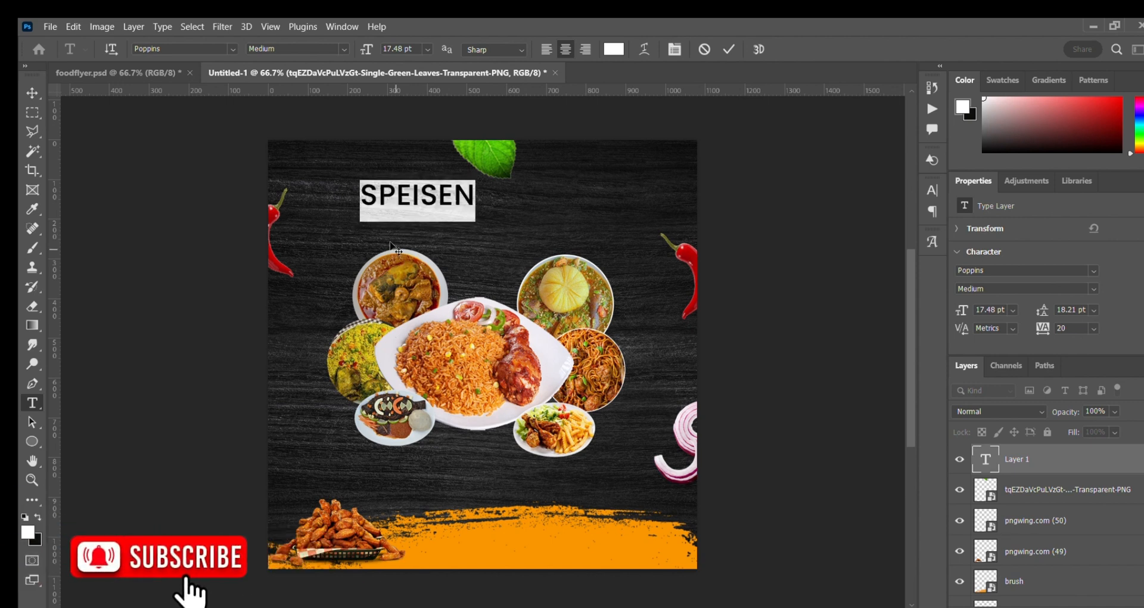
click(1093, 270)
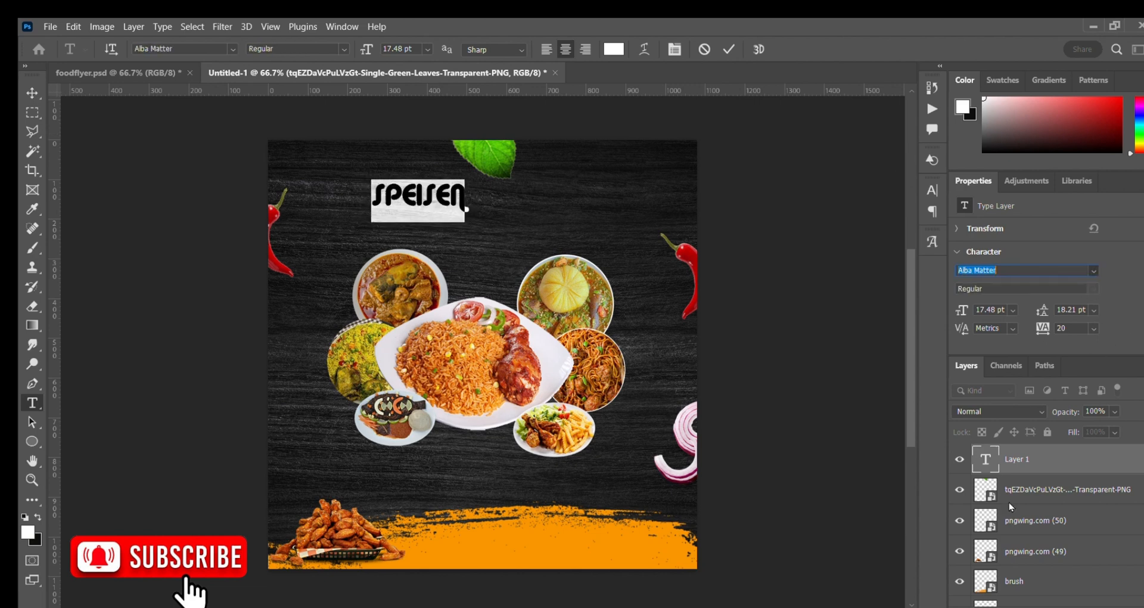
click(1043, 534)
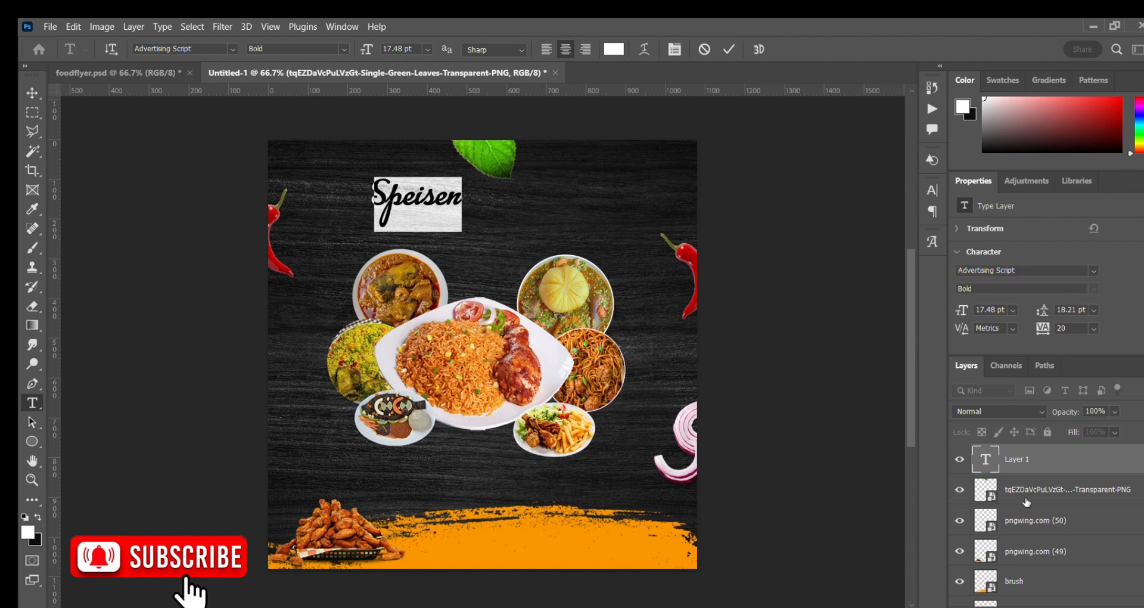
click(727, 48)
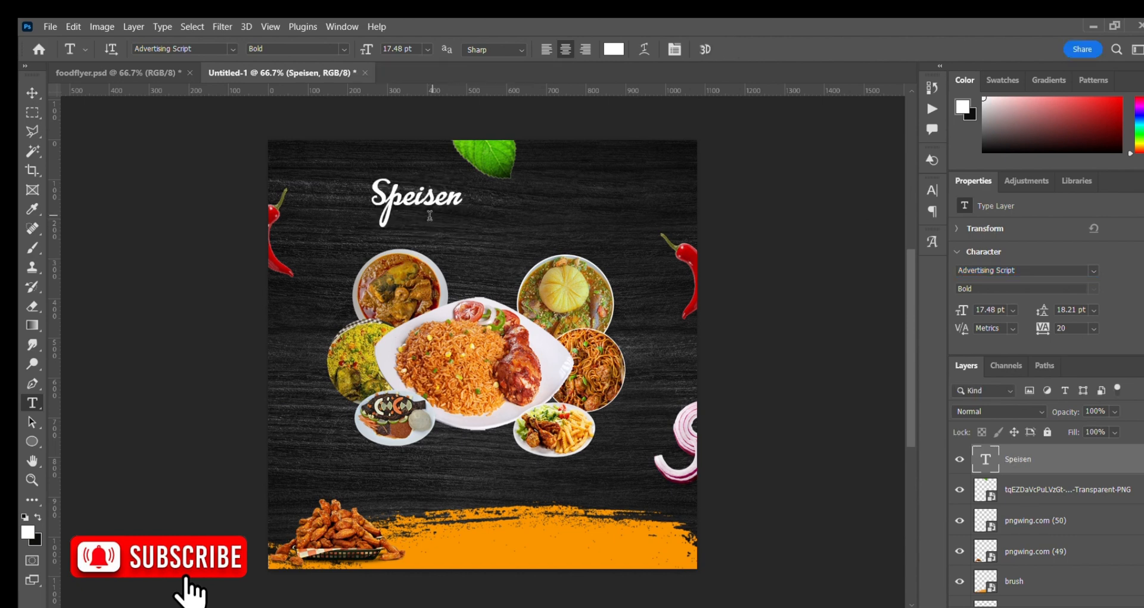
key(v)
drag(445, 198, 531, 207)
click(756, 49)
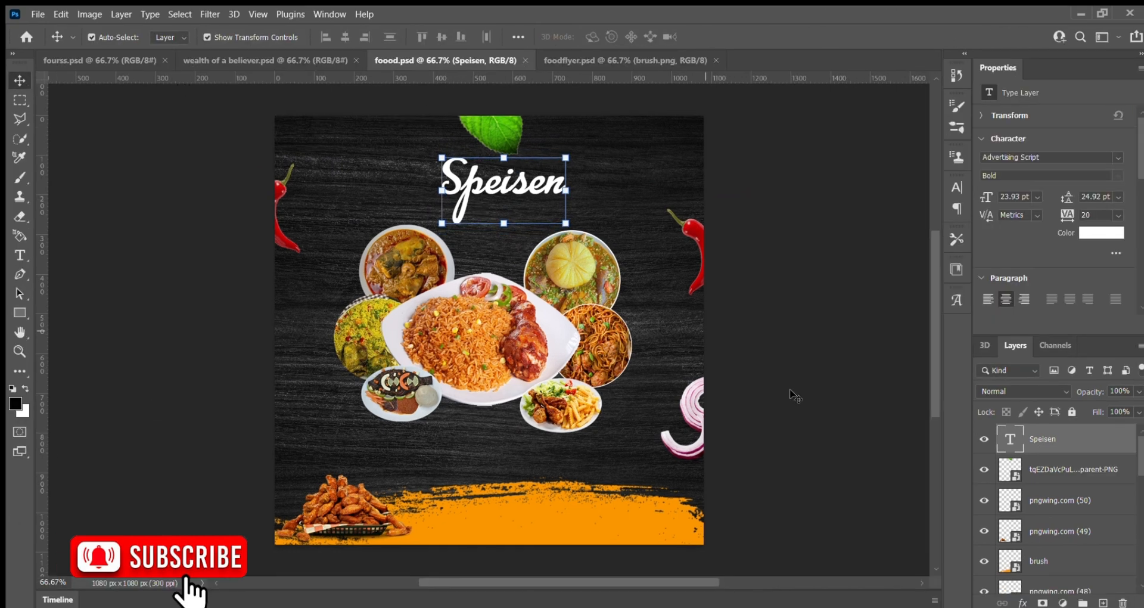
Duplicate the "Speisen" headline, move the copy to its upper right and change the copy's text to "With"
drag(1075, 434, 1103, 603)
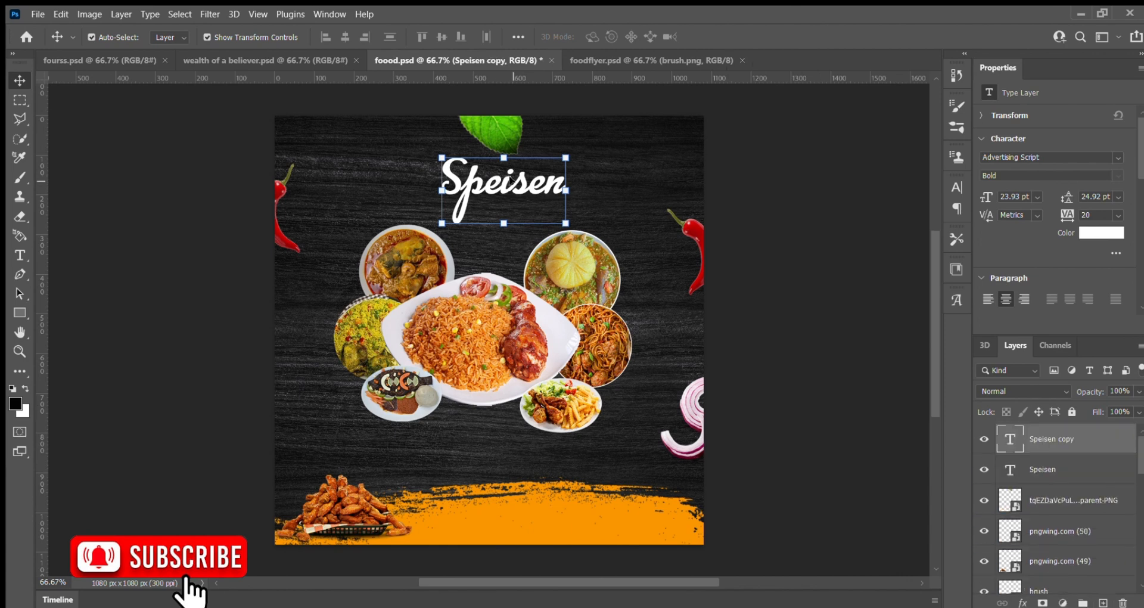
drag(512, 182, 642, 165)
key(t)
click(637, 169)
key(ctrl+a)
text(With)
Recolour the word "With" orange, sampling the colour from the brush stroke
key(ctrl+a)
click(1092, 236)
click(596, 507)
click(1039, 220)
click(716, 37)
Scale the word "With" to 67.99% and position it directly beneath "Speisen"
click(18, 82)
key(ctrl+t)
drag(674, 146, 507, 203)
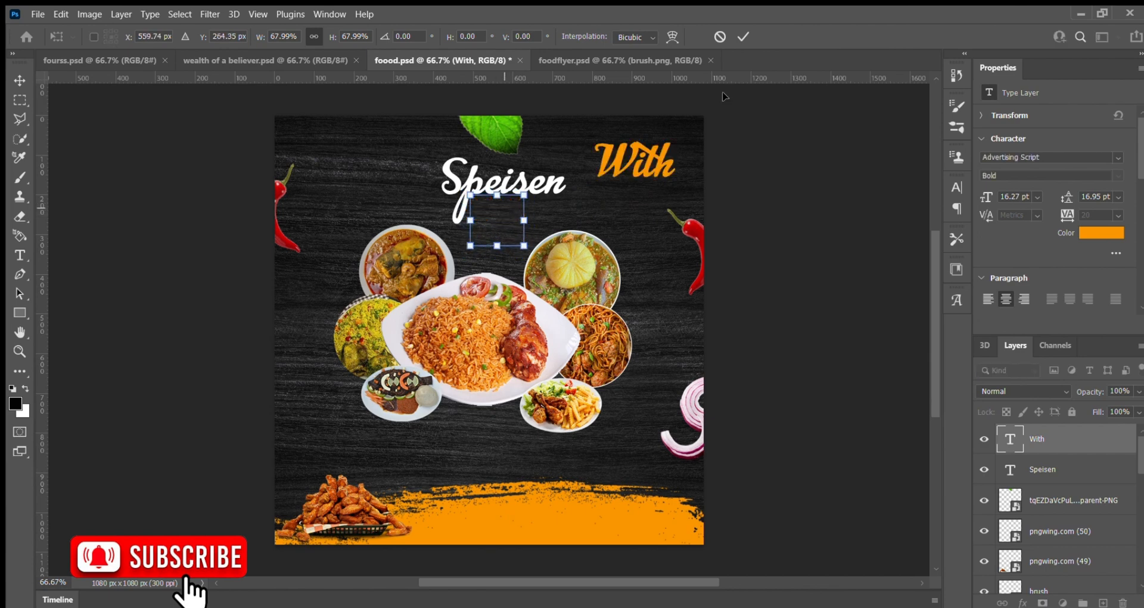
click(743, 37)
Duplicate the "Speisen" text again, move the copy to the right of the original and replace its text with "V"
click(542, 182)
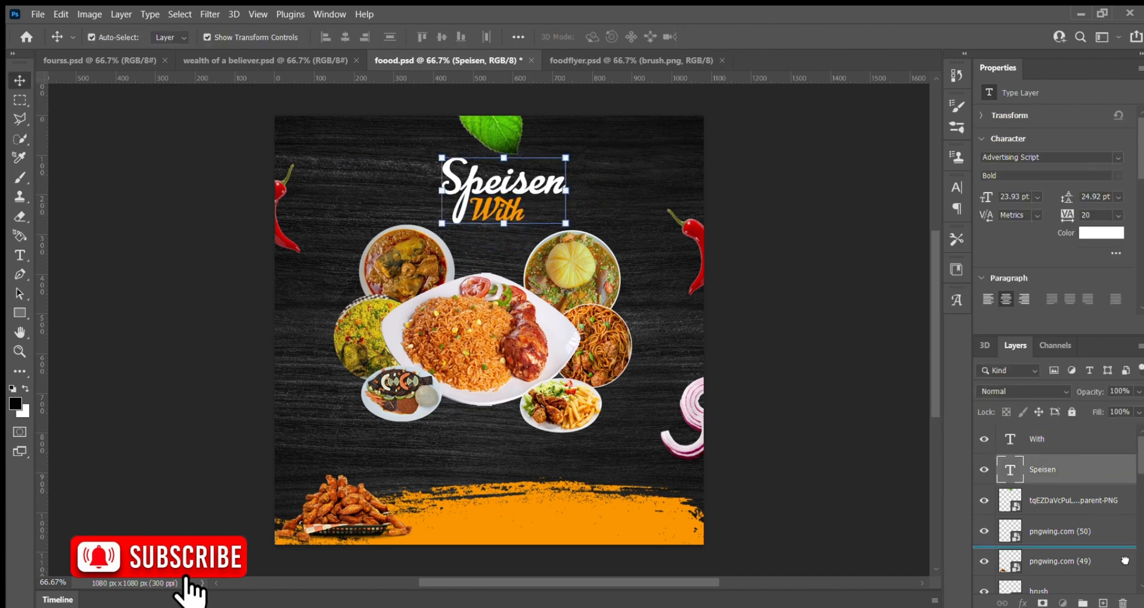
key(ctrl+j)
drag(569, 187, 688, 187)
double_click(646, 178)
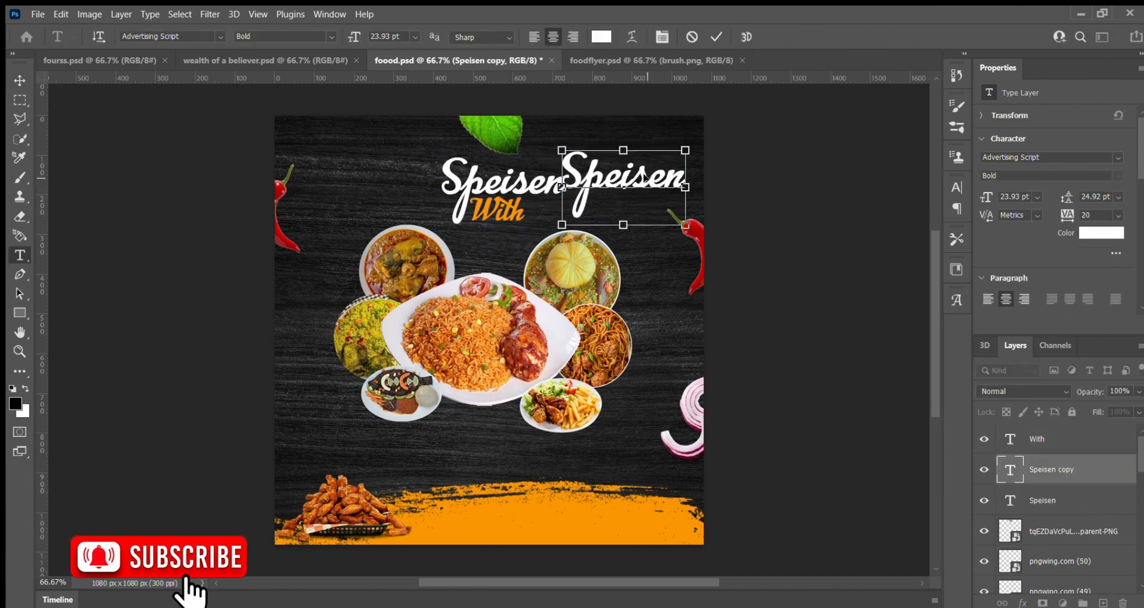
text(V)
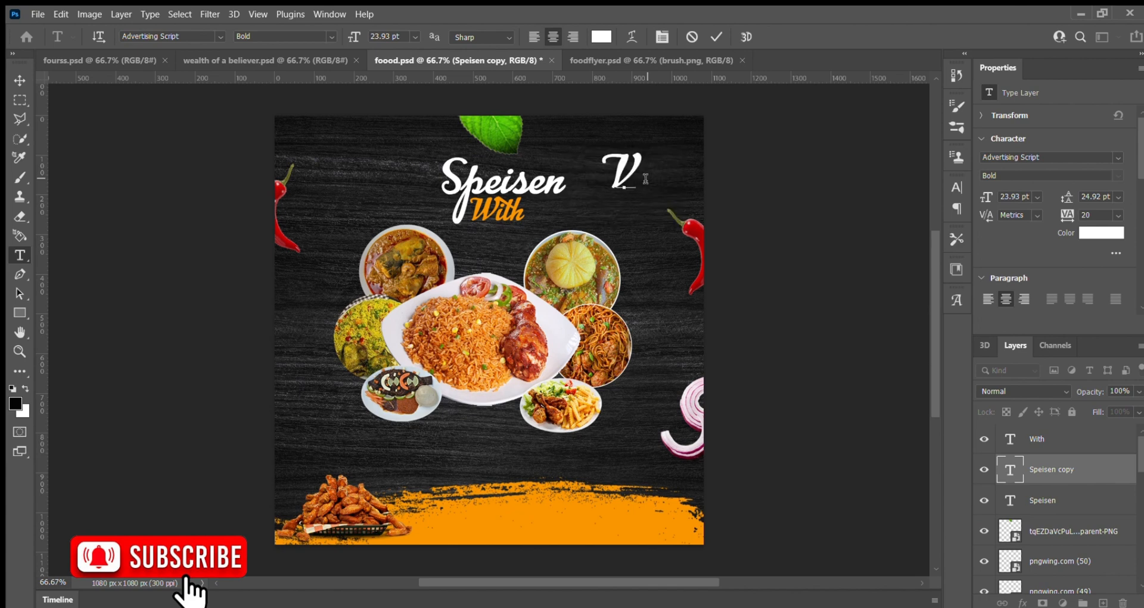
Recolour the letter "V" orange, sampling the colour from the brush stroke
key(ctrl+a)
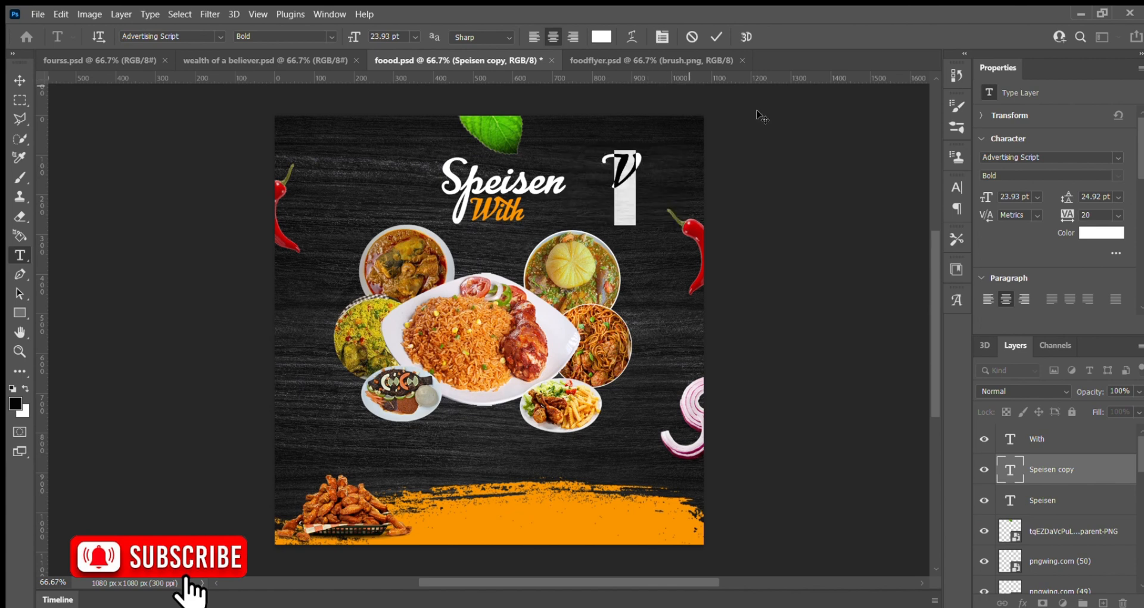
click(1105, 233)
click(509, 518)
key(Return)
click(717, 37)
Recolour the word "With" white and position the orange "V" directly to its right
key(v)
click(498, 212)
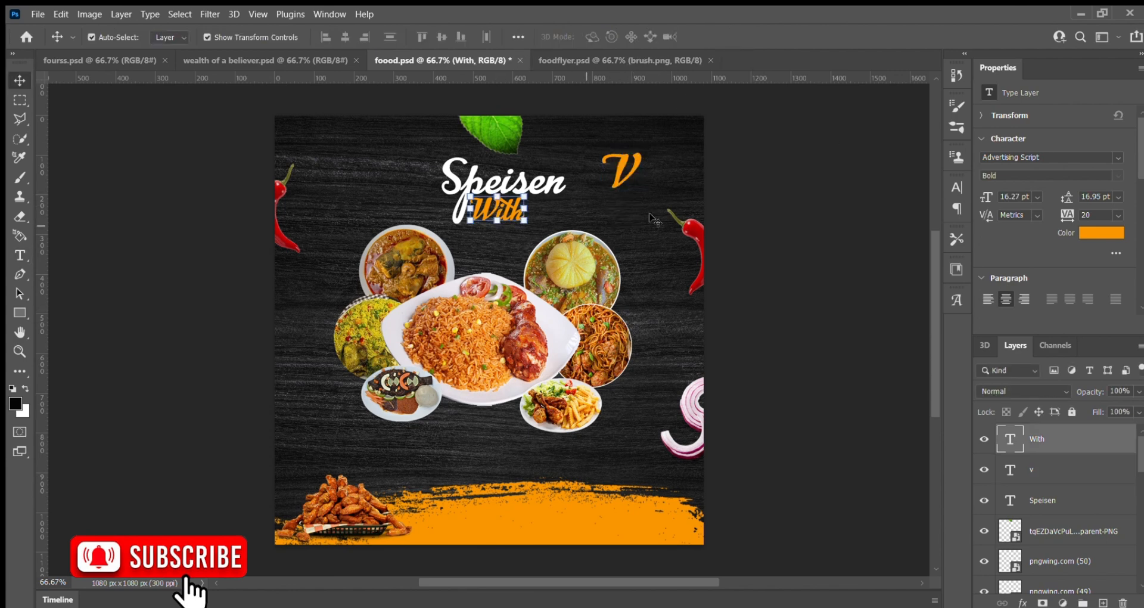
click(1095, 232)
click(797, 251)
click(1025, 240)
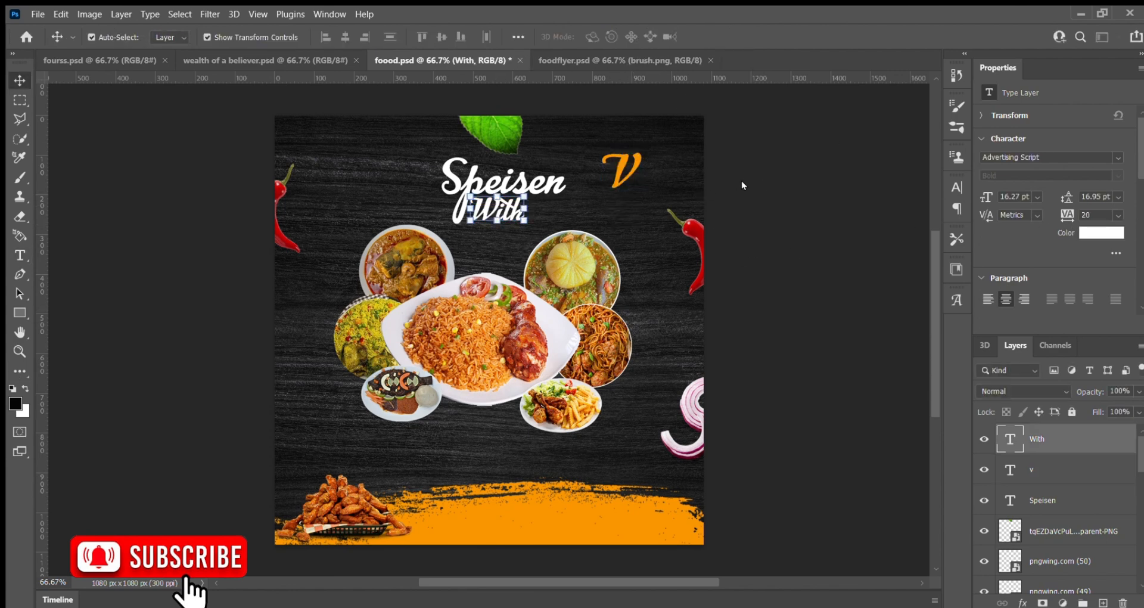
click(715, 186)
drag(620, 174, 546, 216)
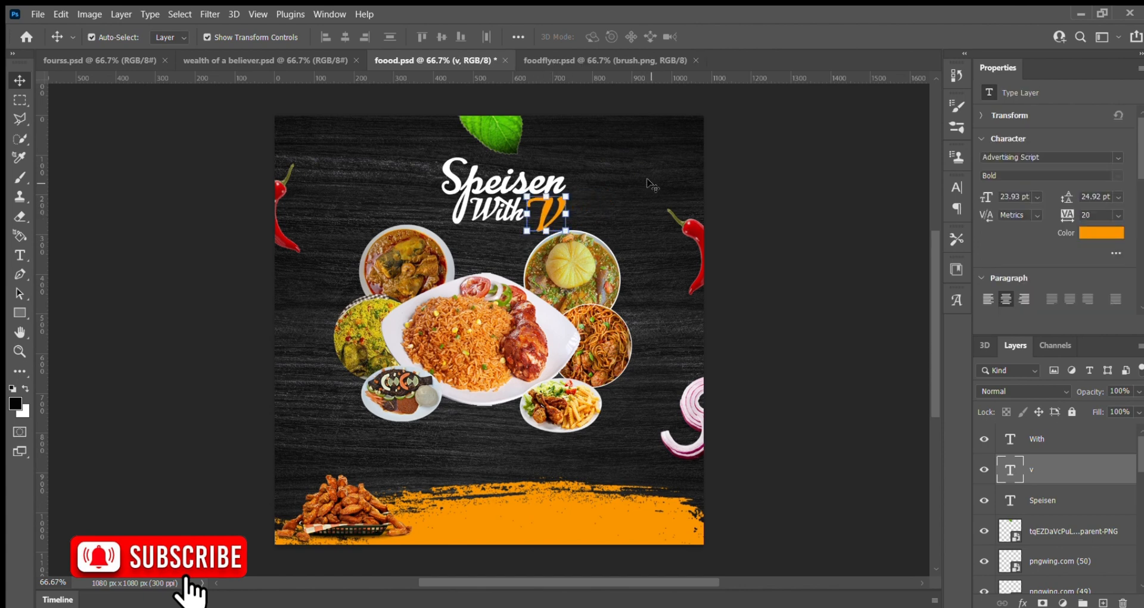
click(819, 211)
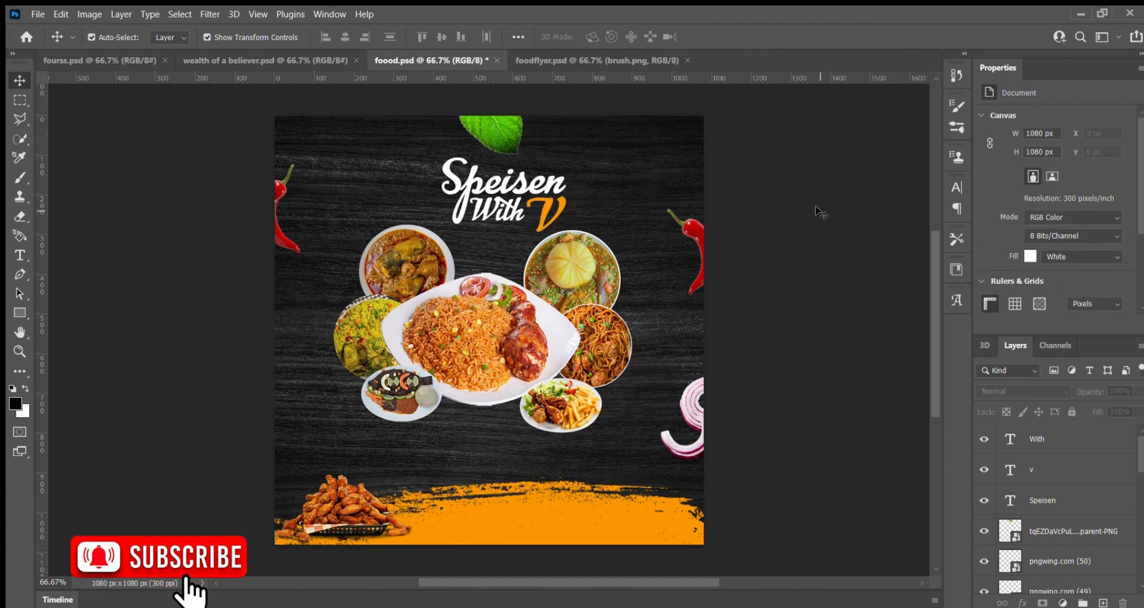
Shift the "Speisen With V" headline to the left and move the green leaf further off the canvas's top edge
drag(477, 177, 438, 178)
mouse_move(507, 210)
mouse_down()
mouse_move(463, 210)
mouse_move(518, 216)
mouse_move(485, 215)
mouse_up()
drag(487, 132, 475, 114)
click(812, 201)
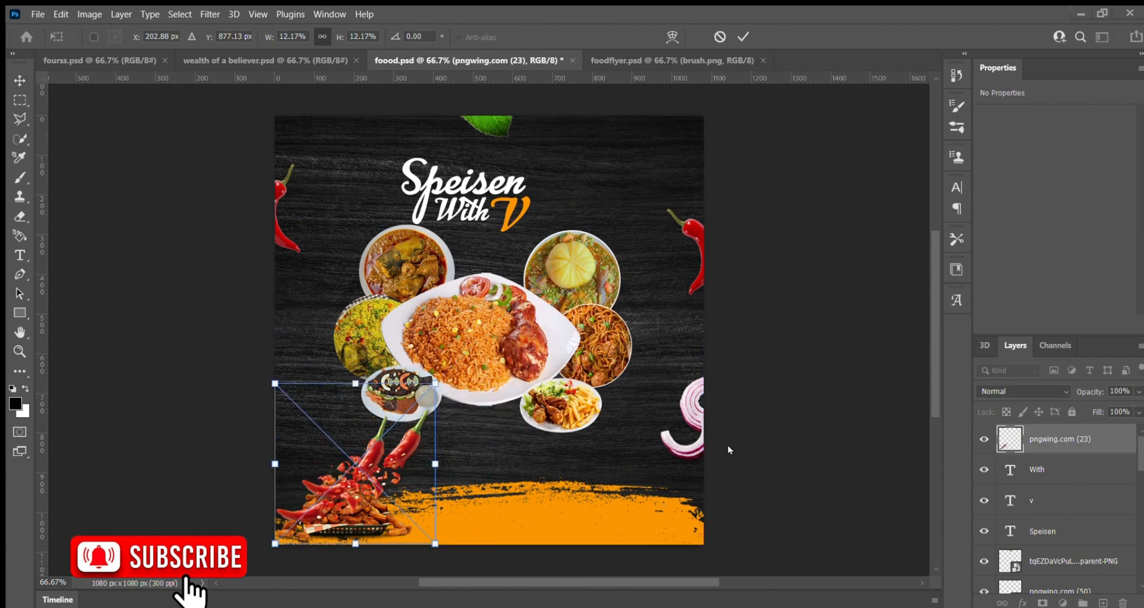
Place the chopped red chili image at 6.84% at the upper right of "Speisen", layered beneath the headline text
drag(364, 462, 522, 158)
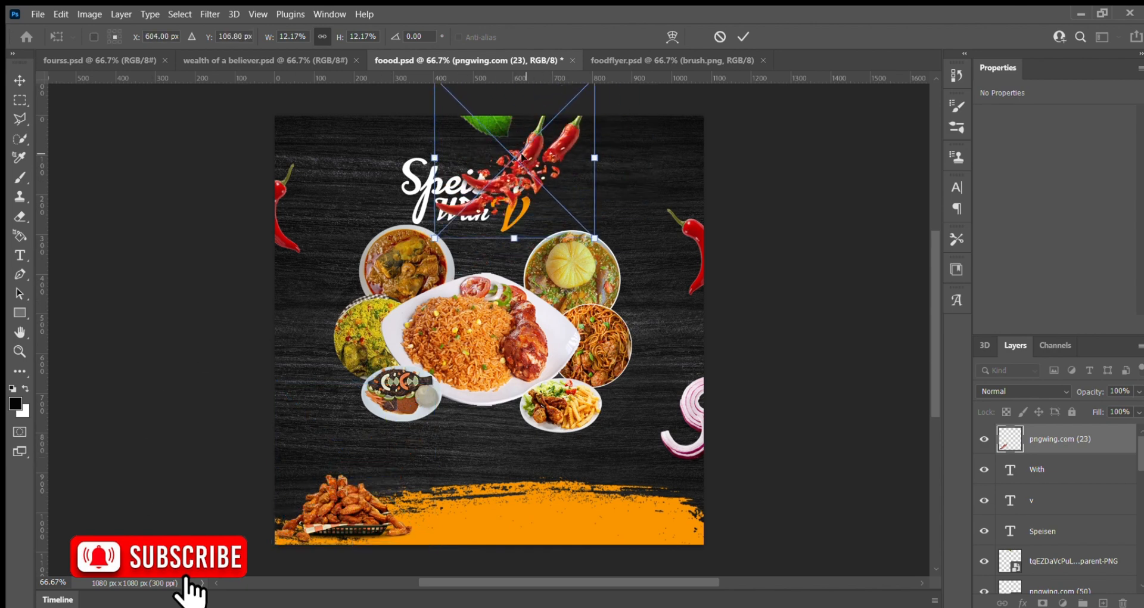
click(743, 37)
drag(1073, 441, 1067, 544)
drag(595, 103, 514, 146)
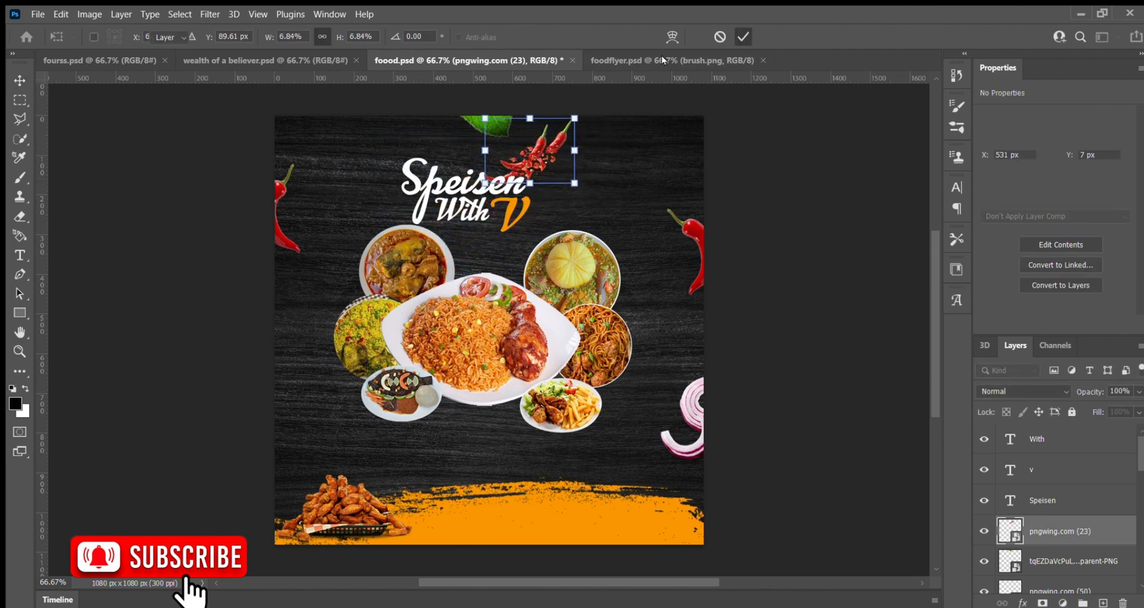
click(788, 166)
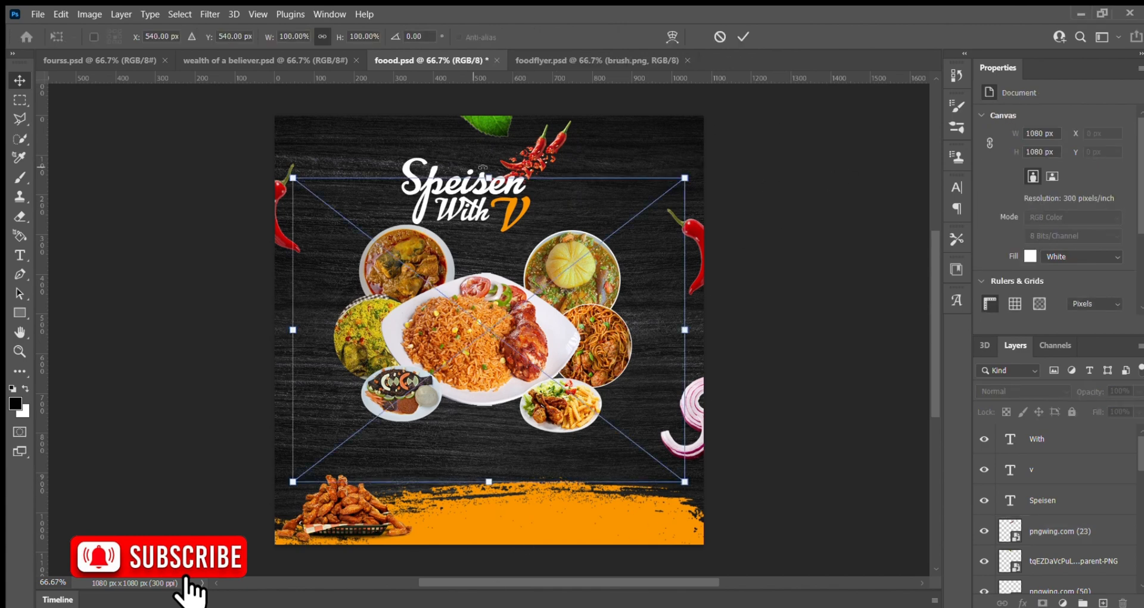
Scale the placed fire flame image to 23.05%, position it in the canvas's upper-left corner and layer it below the chopped chili
drag(489, 174, 357, 190)
drag(304, 250, 330, 159)
drag(412, 97, 364, 137)
drag(322, 179, 323, 131)
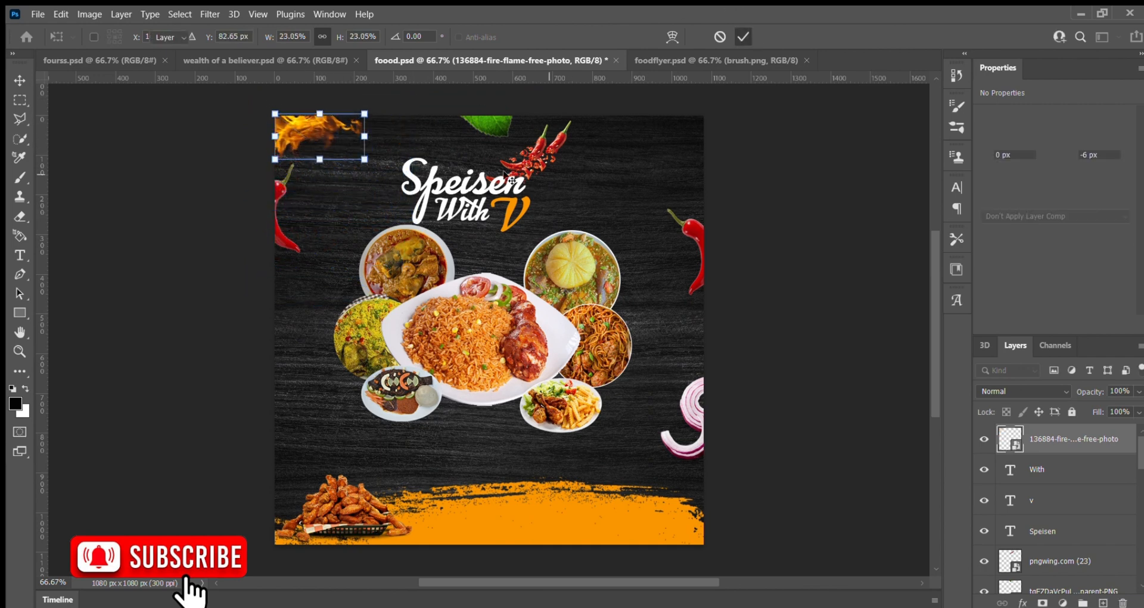
key(Return)
drag(1060, 441, 1064, 576)
Duplicate the flame image, flip the copy horizontally and position it in the canvas's upper-right corner
drag(375, 128, 663, 142)
key(ctrl+z)
drag(1094, 575, 1103, 602)
drag(328, 131, 679, 162)
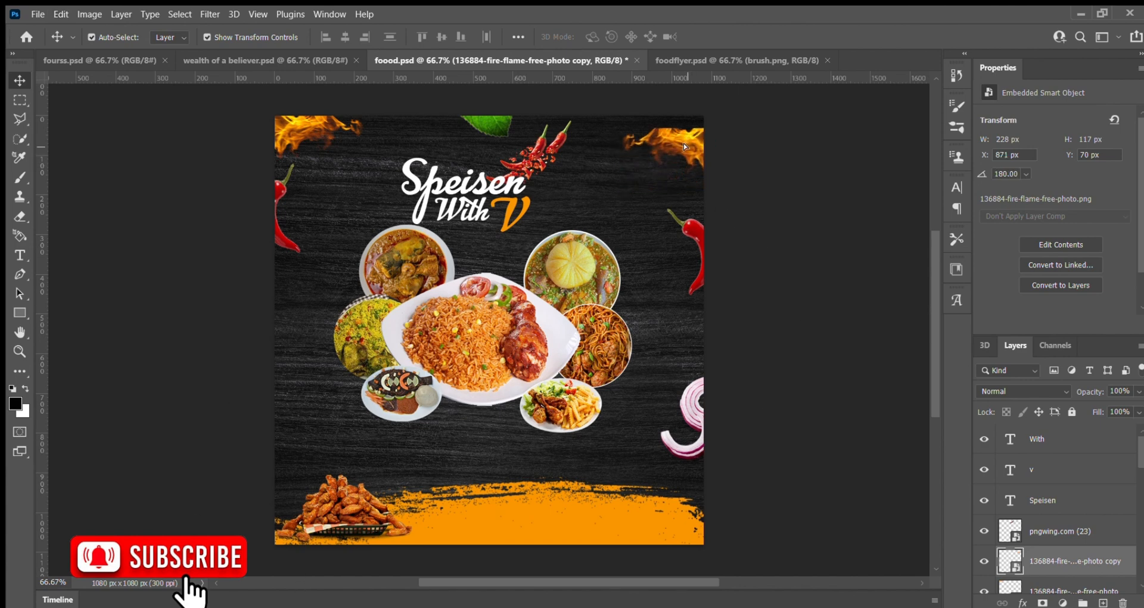
drag(714, 165, 707, 137)
click(807, 165)
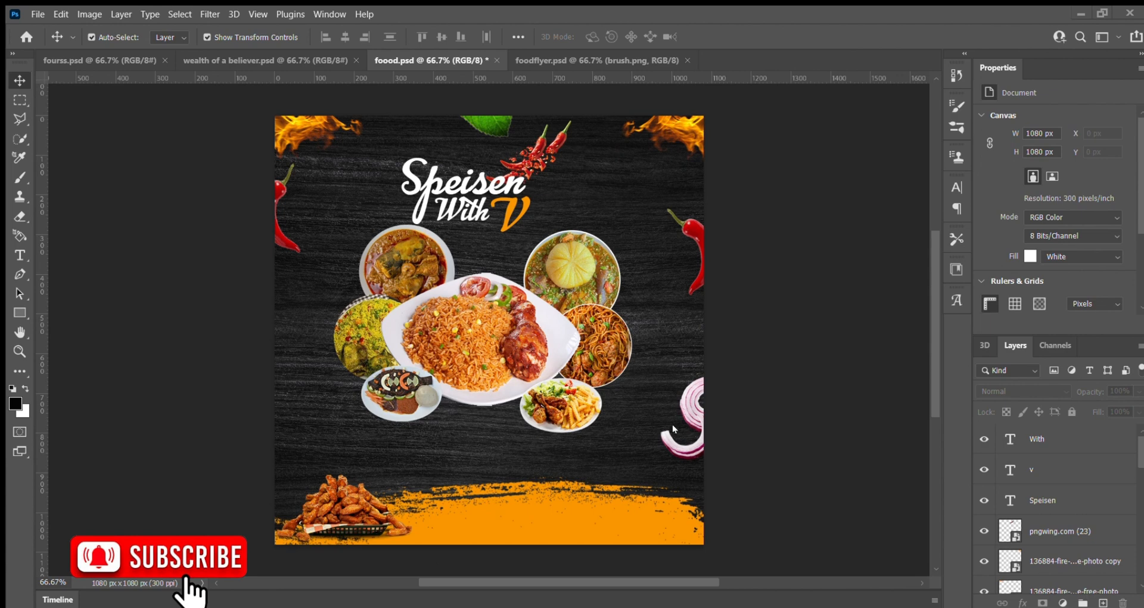
Scale down the placed chef hat outline image and position it on top of the word "Speisen"
drag(477, 329, 376, 182)
drag(471, 127, 310, 243)
drag(285, 277, 498, 139)
click(743, 37)
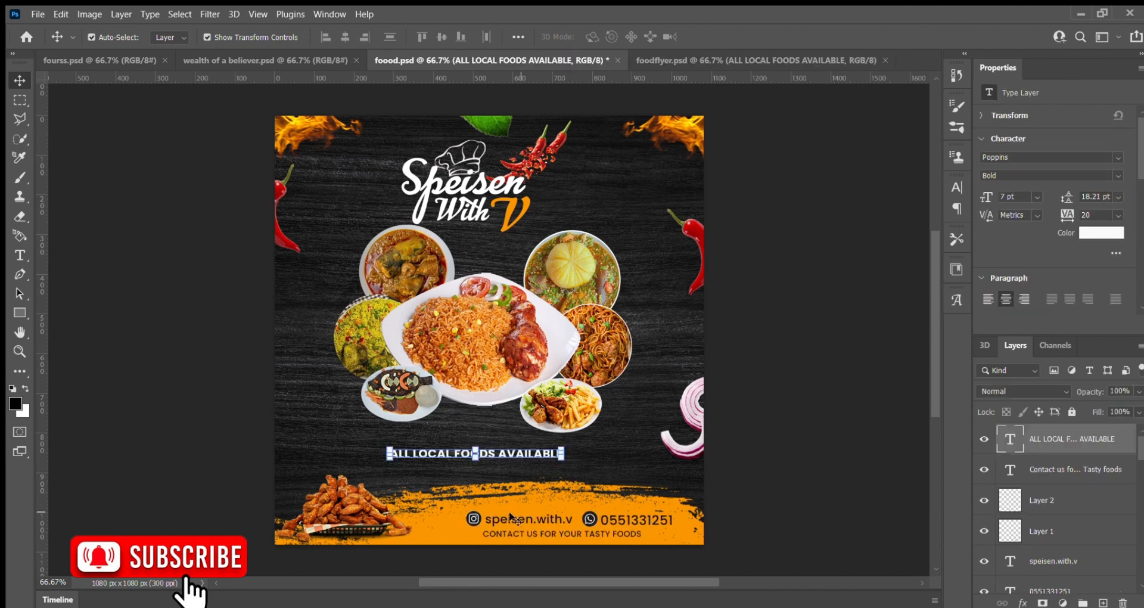
Examine the contact text lines, social media handle, phone number and icons on the orange brush stroke
click(663, 527)
click(643, 519)
click(524, 522)
key(ctrl+t)
click(744, 36)
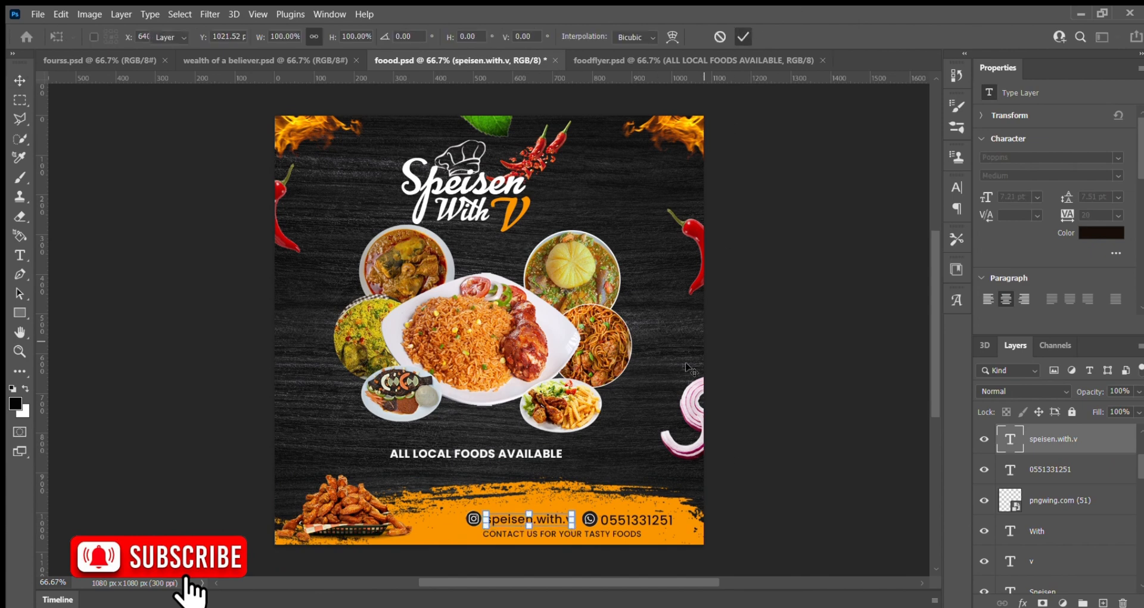
click(605, 533)
click(587, 534)
click(647, 491)
click(475, 518)
click(702, 470)
click(590, 518)
click(745, 499)
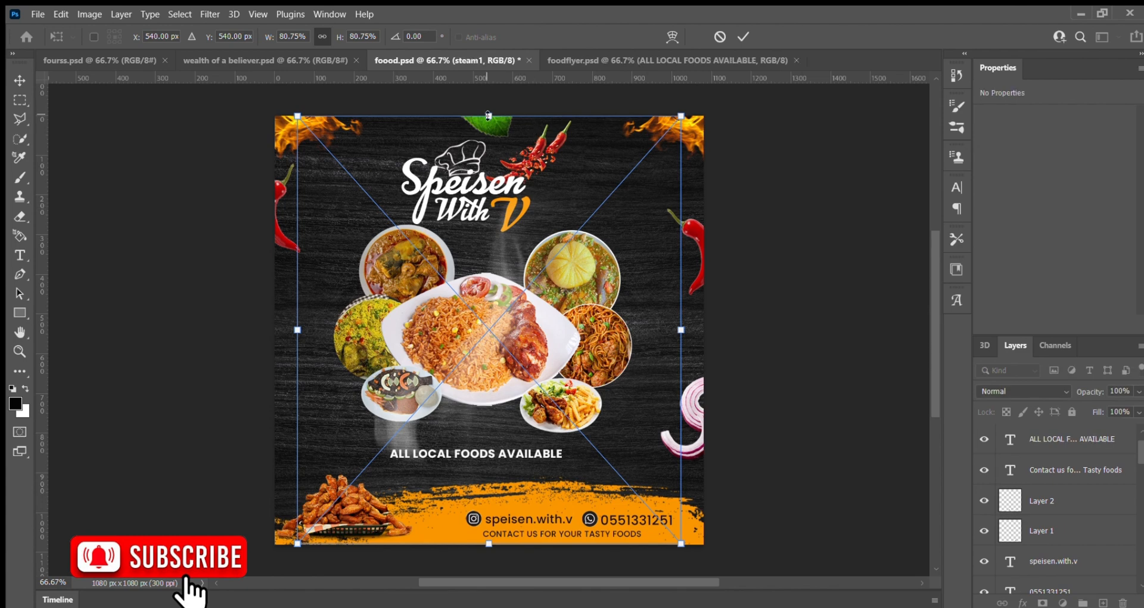
Scale down the placed steam1 image and position it rising above the chicken wings basket
drag(489, 116, 489, 328)
drag(487, 450, 370, 444)
drag(473, 341, 382, 442)
drag(327, 486, 347, 459)
key(Return)
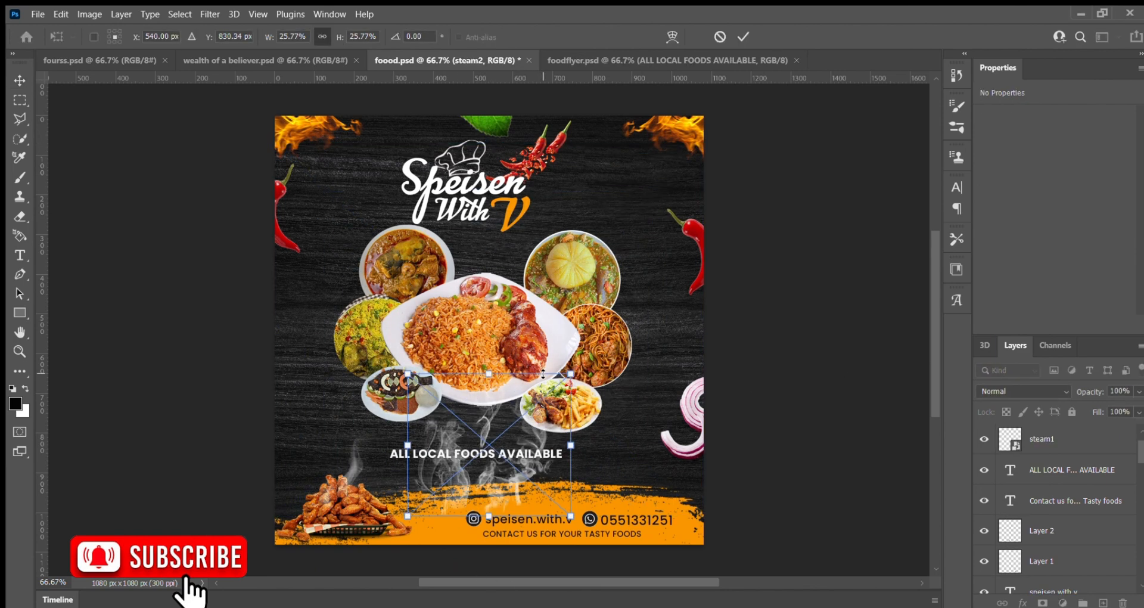
Position the steam2 image at 25.77% over the central rice plate, rising towards the headline
drag(479, 406, 478, 326)
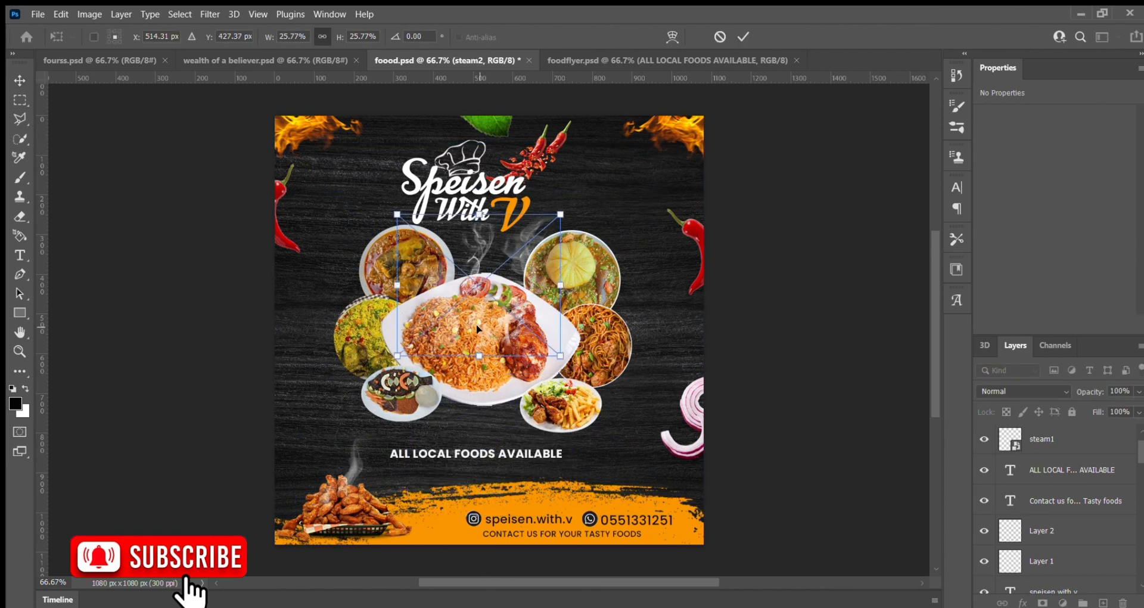
click(743, 36)
click(758, 220)
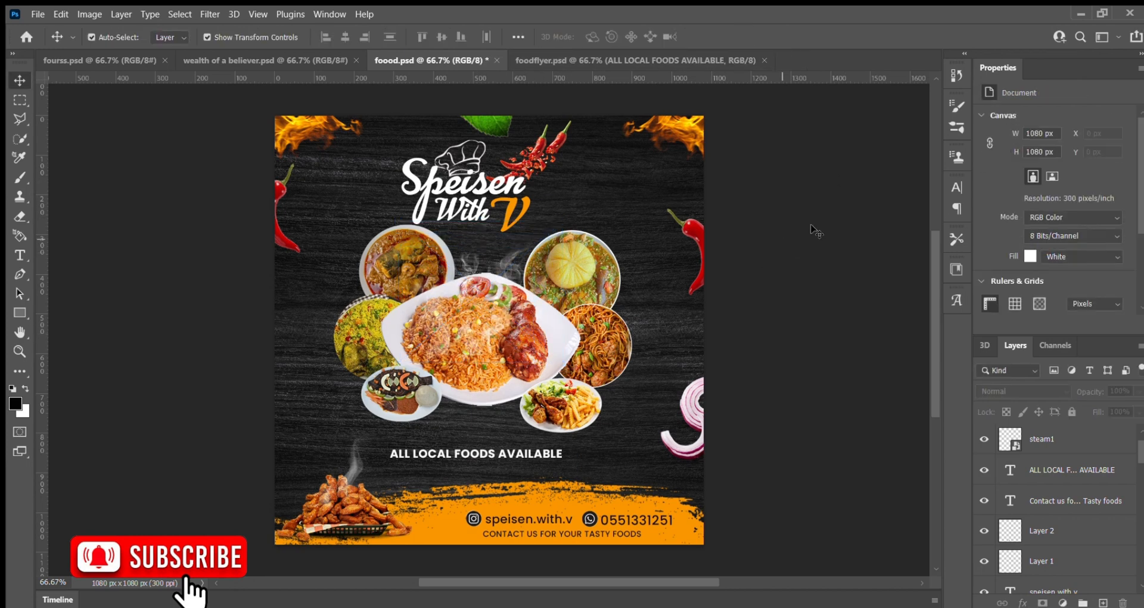
Draw a black-filled ellipse of about 290 × 288 px over the upper-left dish, beside the headline
click(27, 313)
key(shift+u)
drag(321, 183, 437, 297)
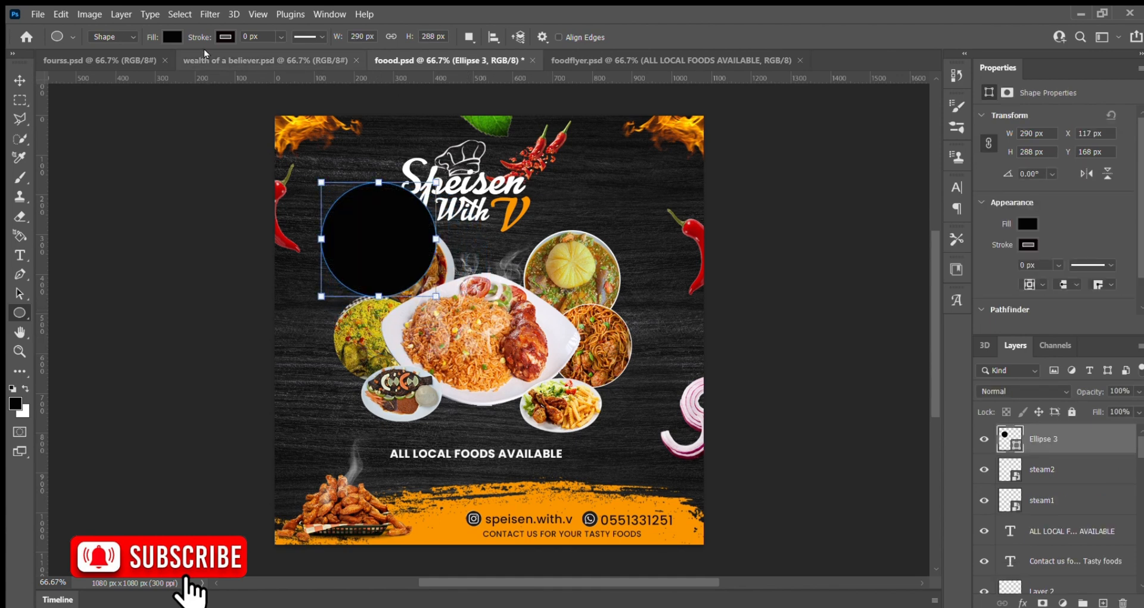
click(171, 31)
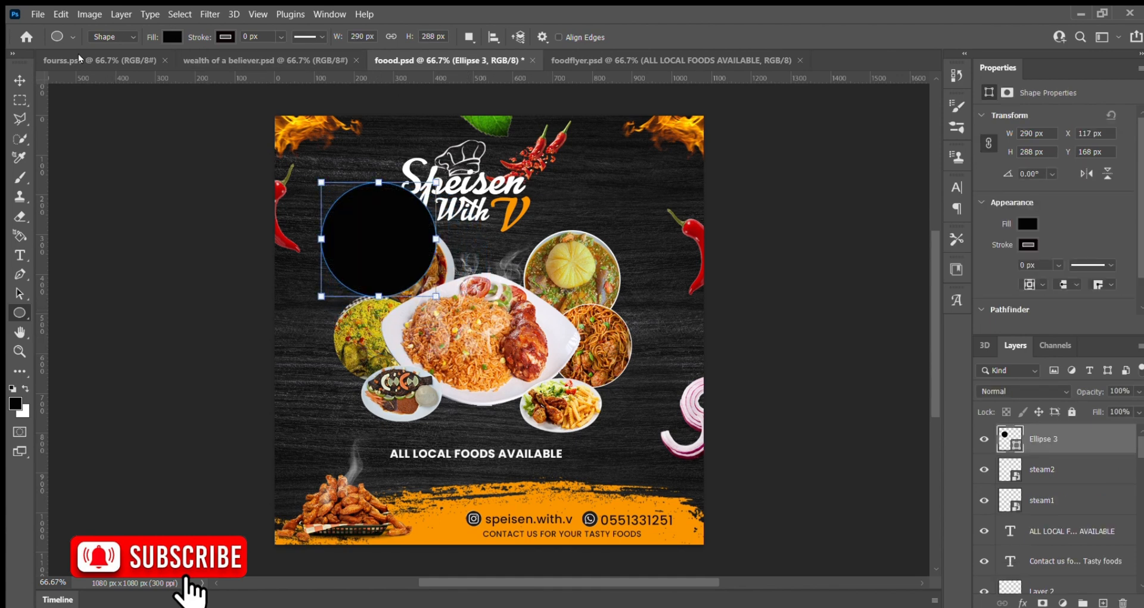
Remove the new ellipse's fill and give it a white dashed stroke of 2 px
click(103, 57)
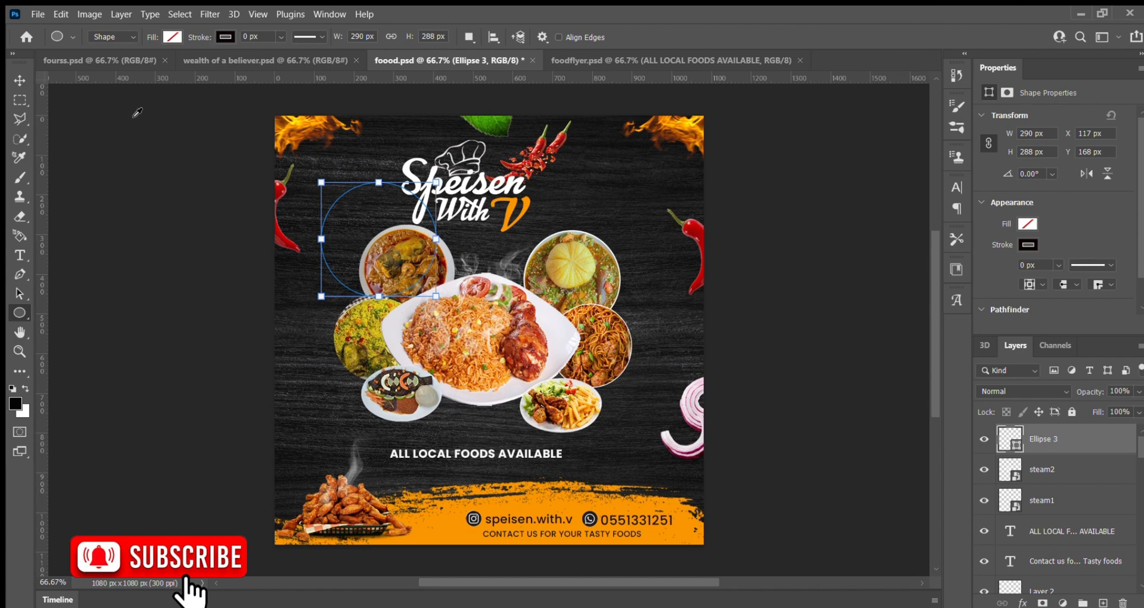
click(133, 116)
text(2px)
key(Return)
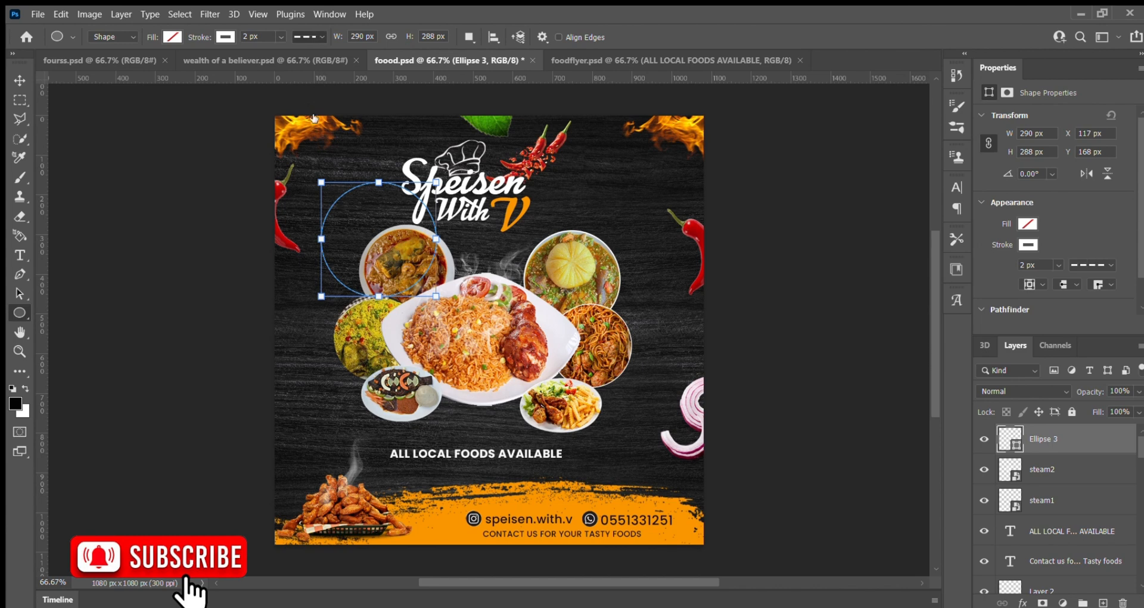
click(20, 76)
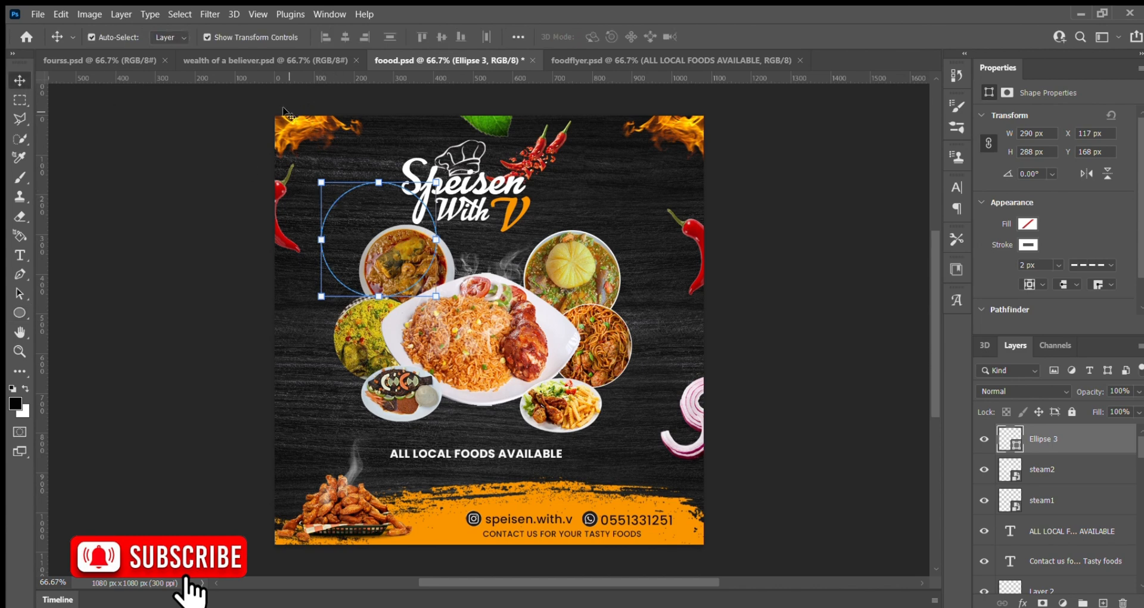
click(319, 203)
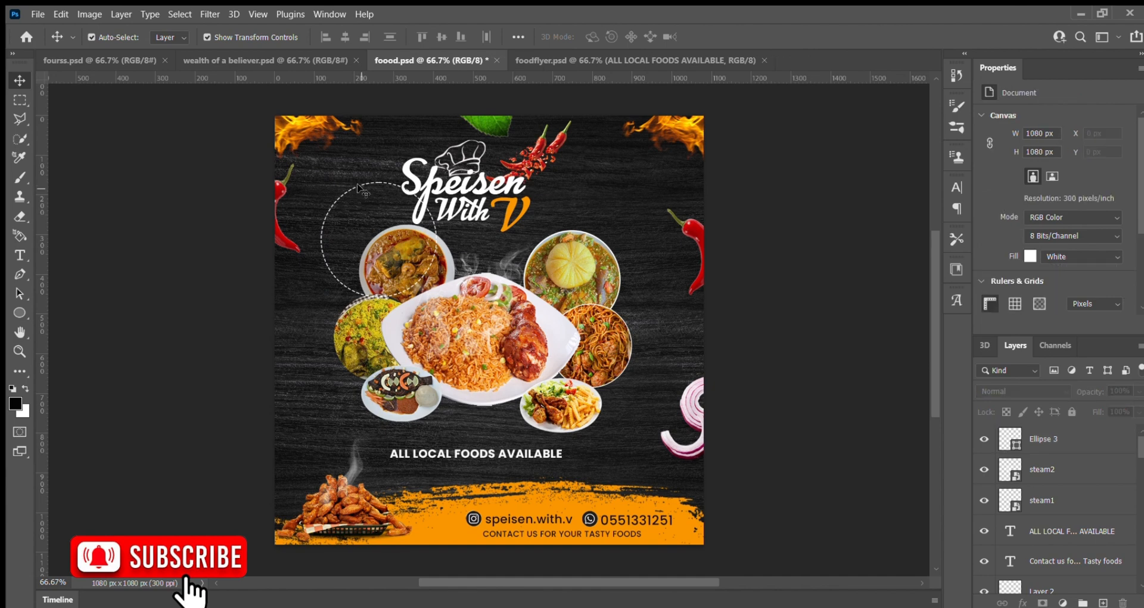
click(360, 185)
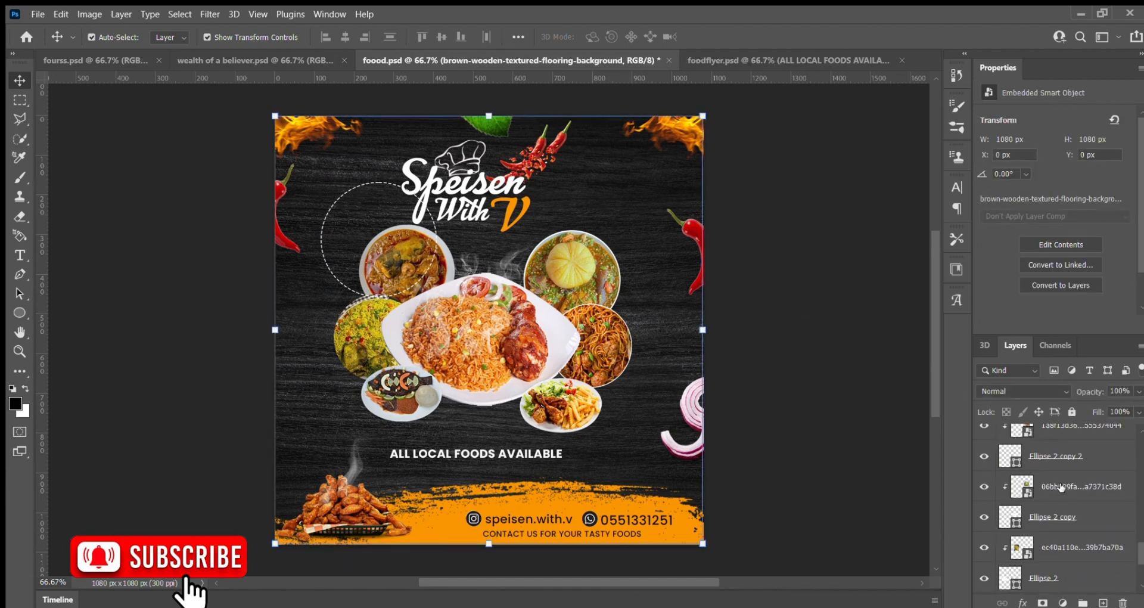
Set the dashed ellipse's stroke to 4 px, scale it to 91.69%, and fit it as a ring around the upper-left dish
key(u)
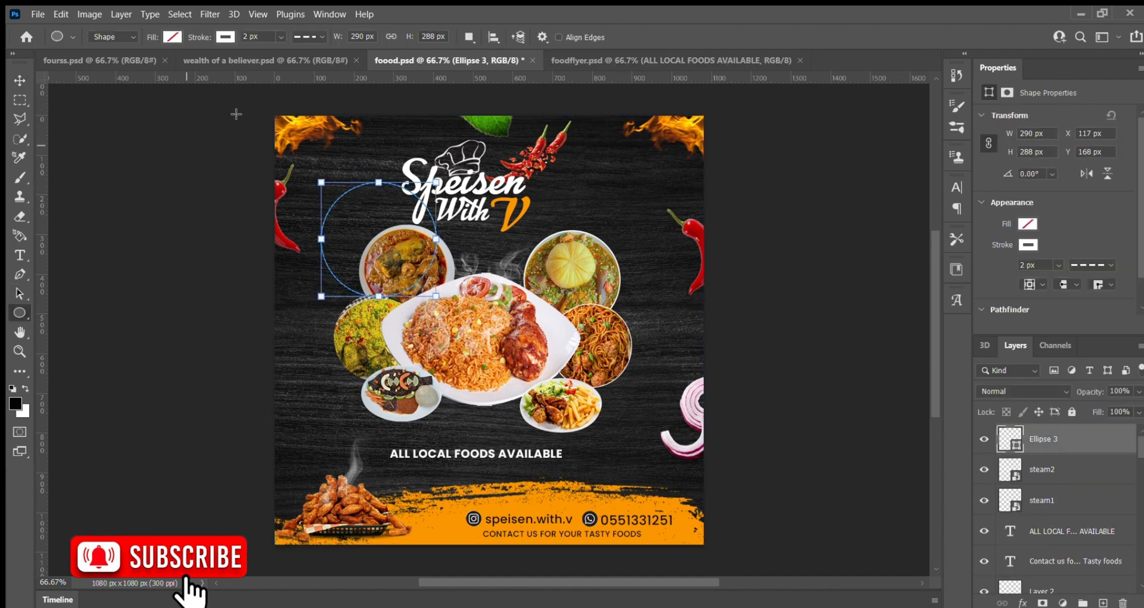
key(Return)
key(ctrl+alt+t)
drag(361, 213, 387, 240)
drag(463, 209, 454, 219)
drag(353, 251, 358, 248)
key(Down)
key(Down)
key(Down)
key(Down)
key(Down)
key(Down)
key(Down)
key(Down)
key(Down)
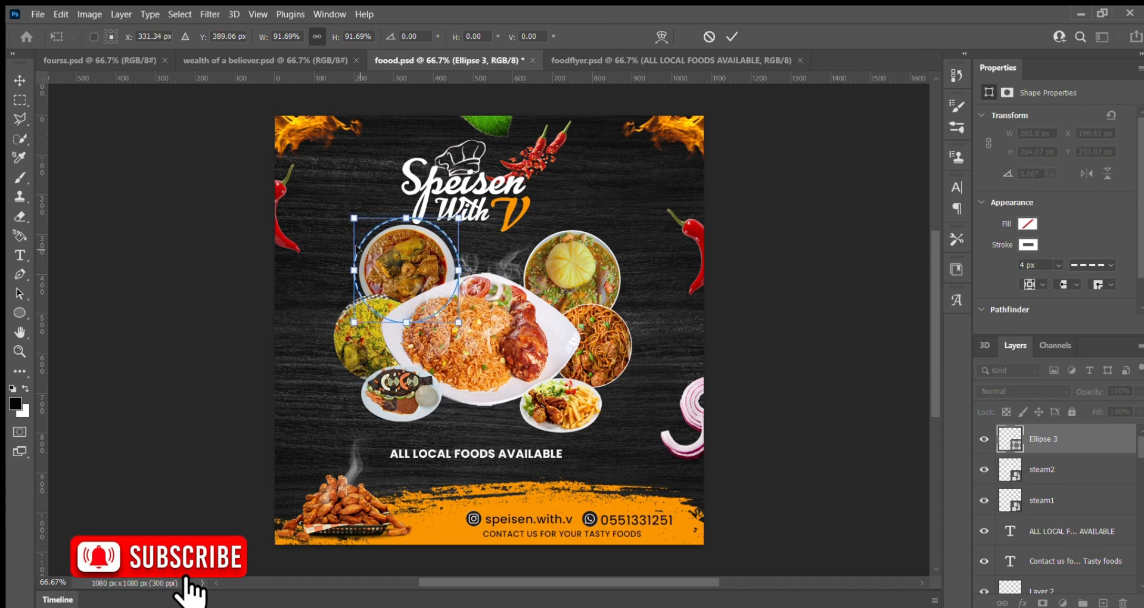
key(Return)
Place the dashed ring's layer beneath all the dish layers, directly above the wooden background
scroll(1058, 435, down, 10)
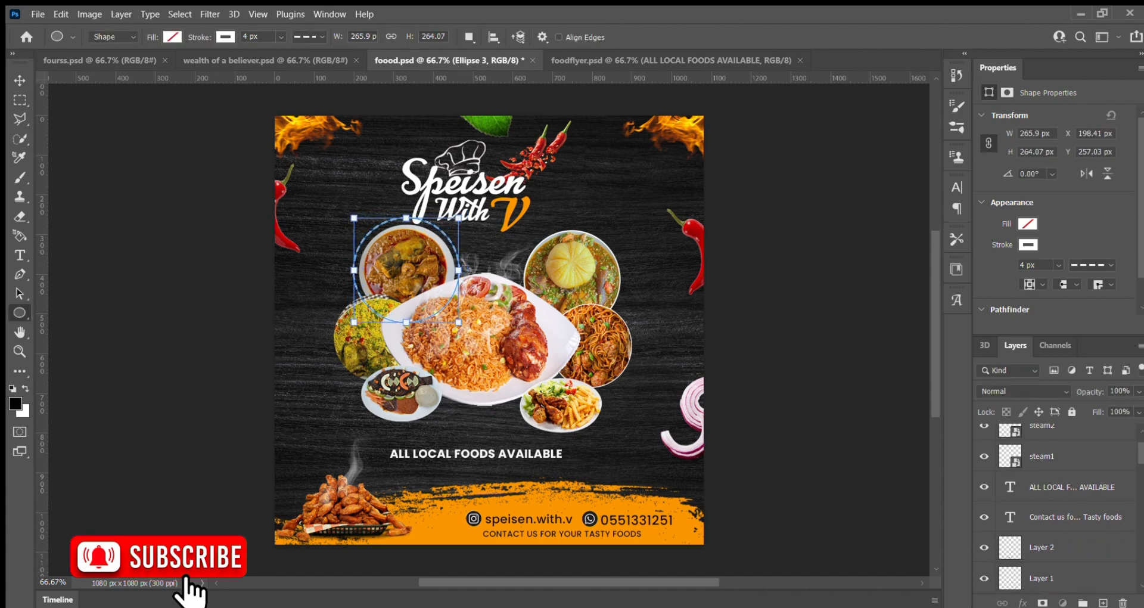
scroll(1058, 477, down, 5)
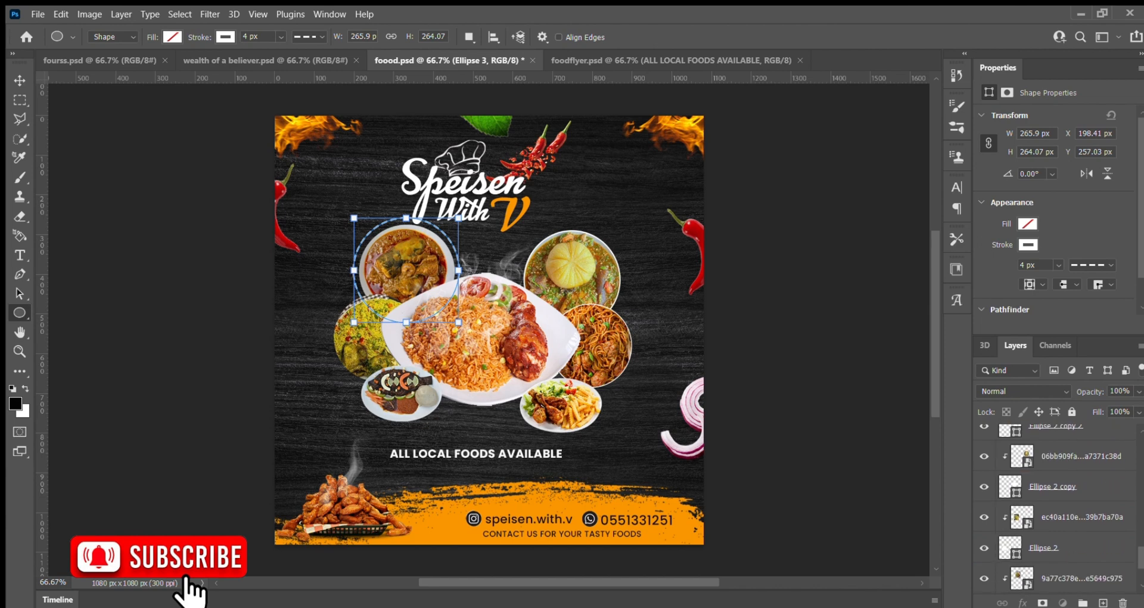
key(v)
click(1061, 487)
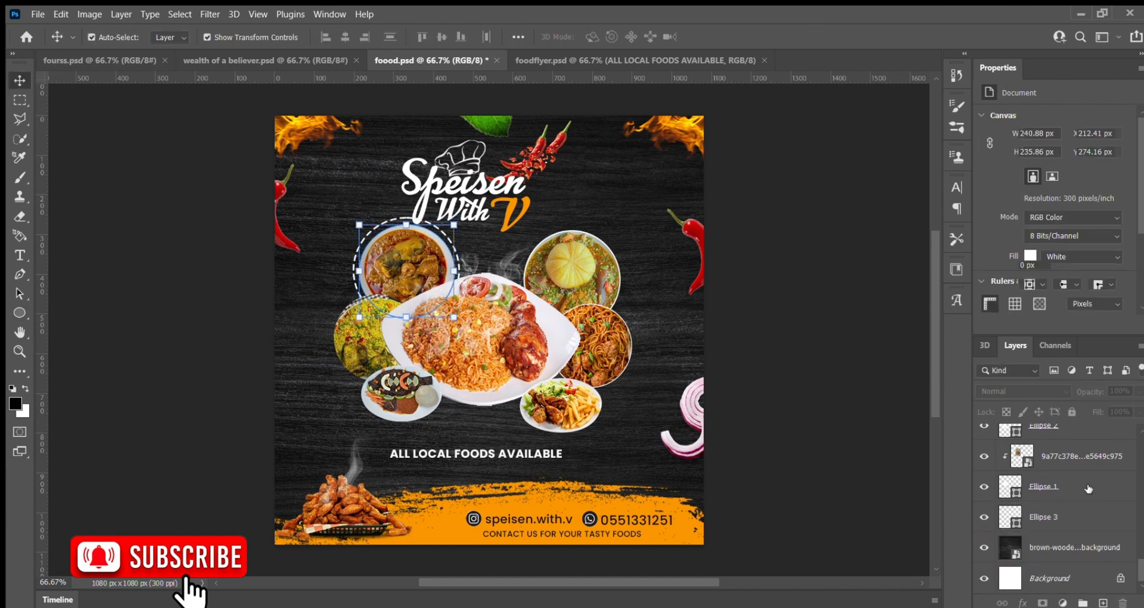
Duplicate the dashed ring and position the copy around the yellow rice dish below the first dish
drag(1112, 598, 1104, 602)
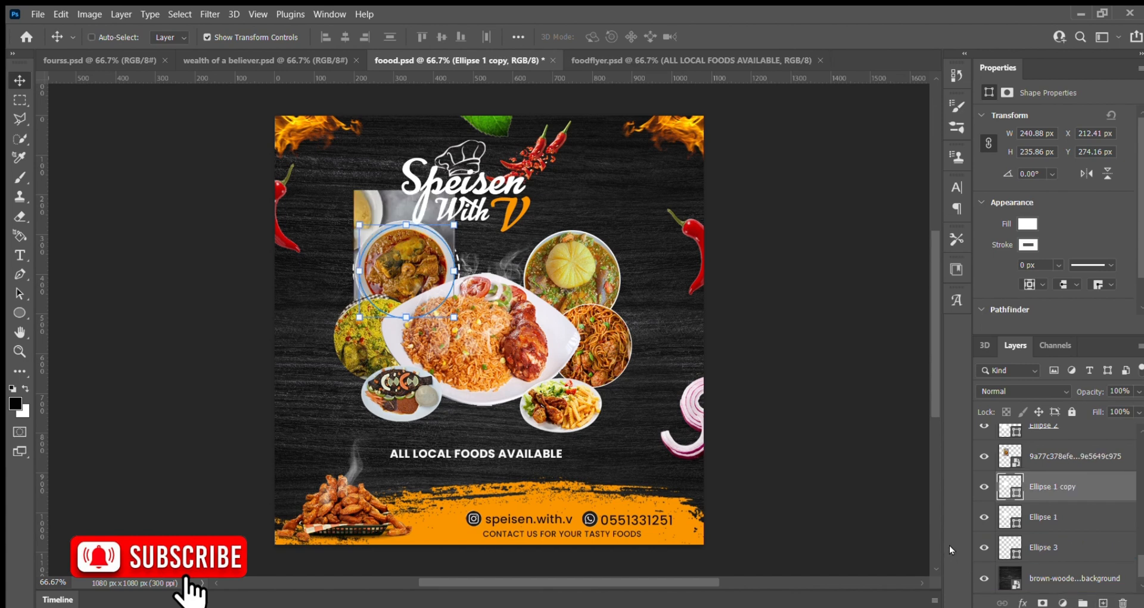
key(ctrl+z)
drag(1065, 518, 1103, 601)
key(ctrl+t)
drag(367, 229, 342, 297)
drag(431, 390, 428, 385)
key(Return)
click(799, 247)
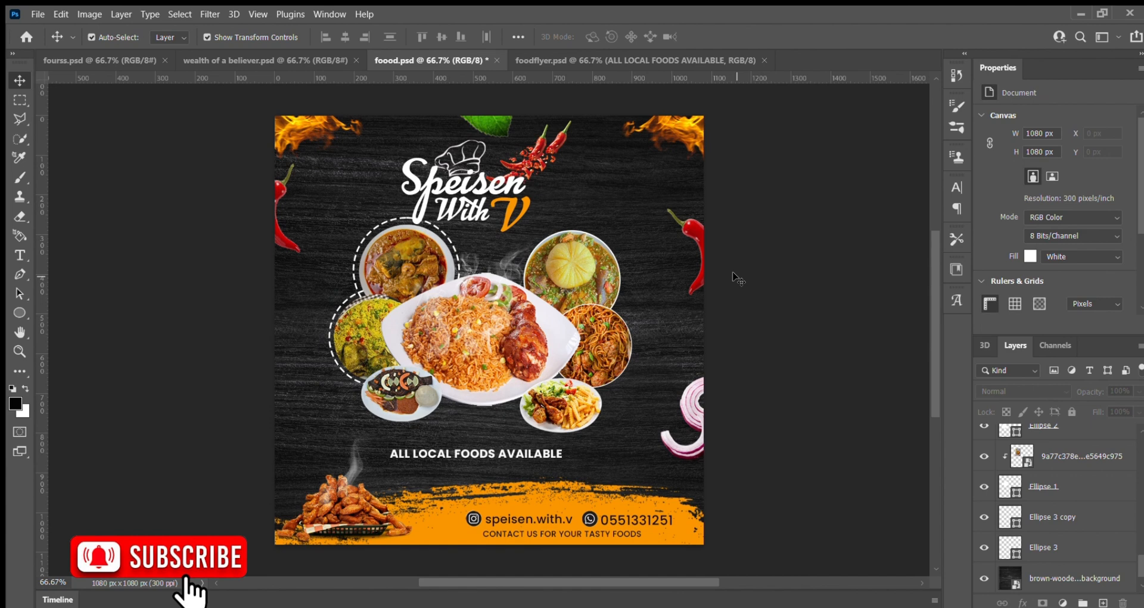
Duplicate the original dashed ring and position the copy around the upper-right soup dish
click(1093, 549)
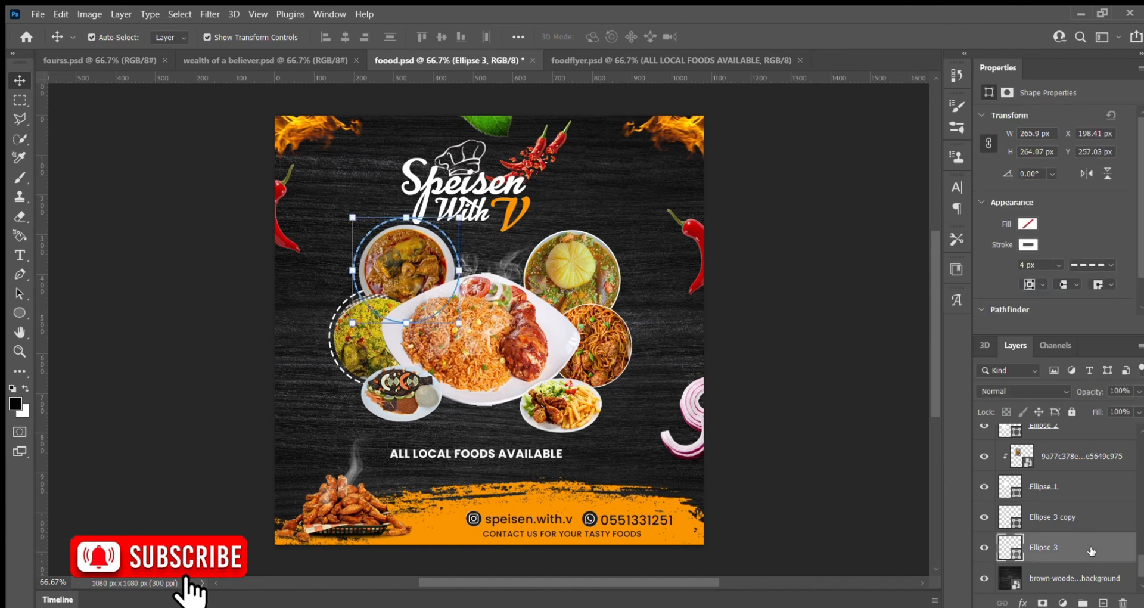
drag(1089, 550, 1104, 603)
key(ctrl+t)
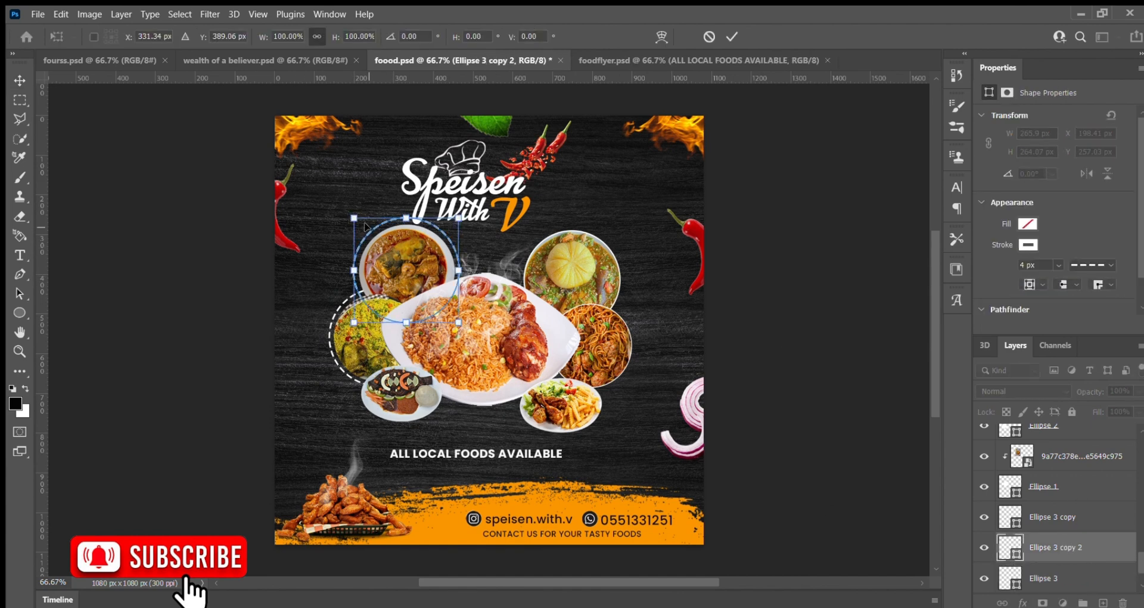
drag(370, 227, 537, 235)
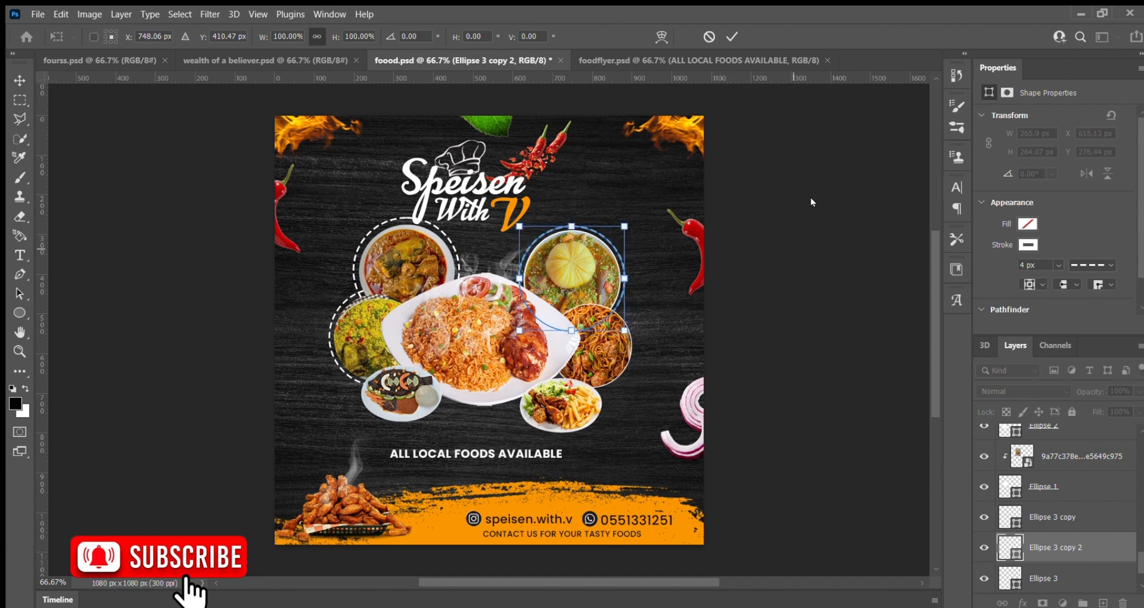
click(732, 36)
click(836, 239)
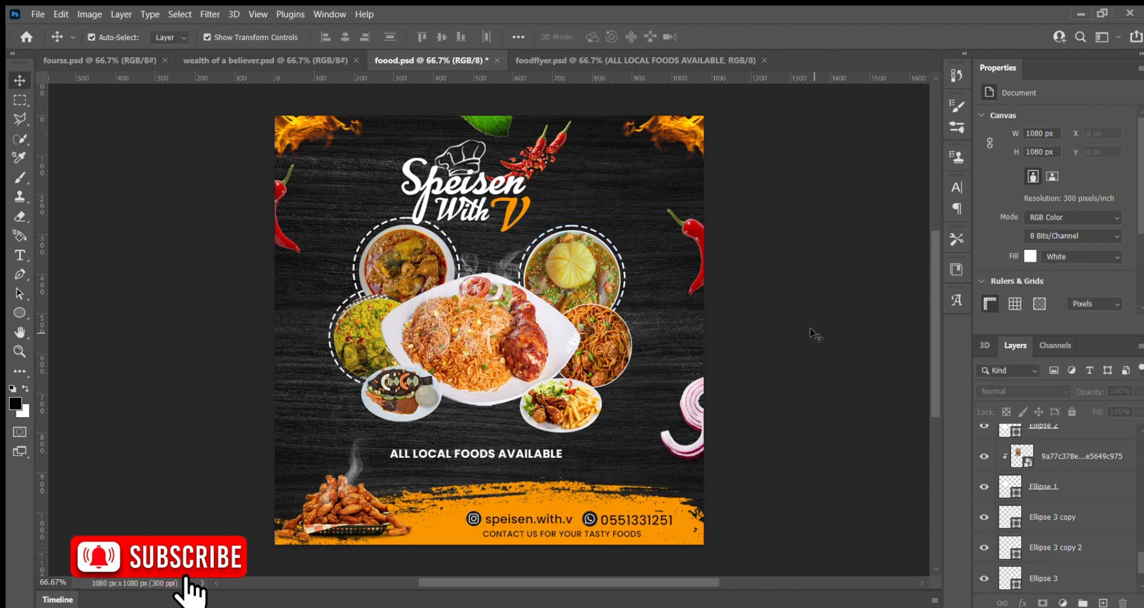
Duplicate the original dashed ring again and position the copy around the noodle dish
drag(1109, 579, 1104, 603)
key(ctrl+t)
drag(369, 230, 547, 305)
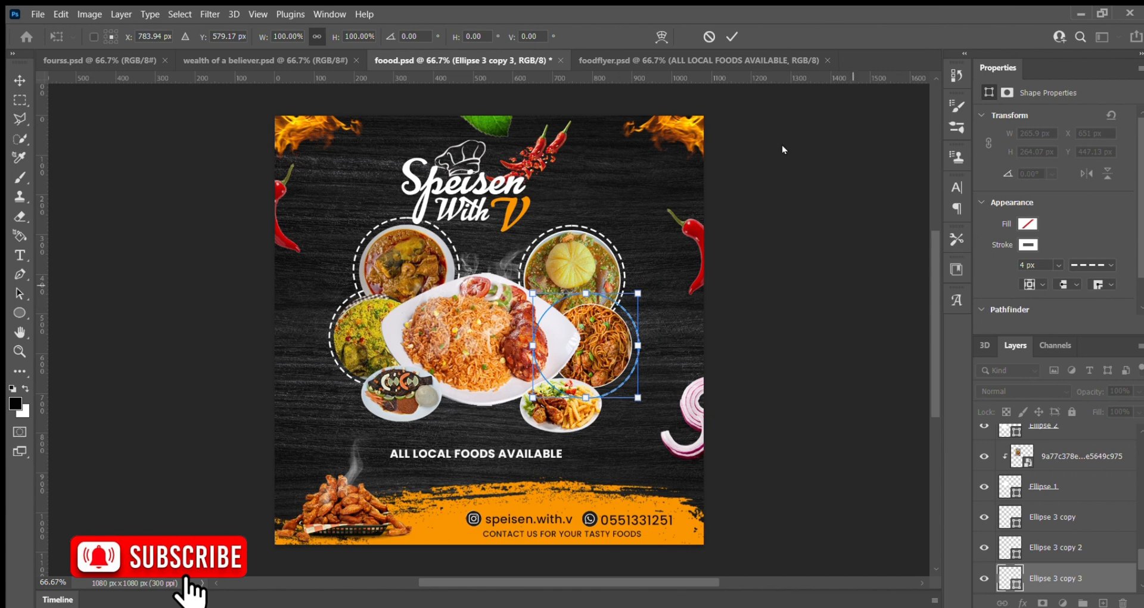
click(732, 36)
click(752, 457)
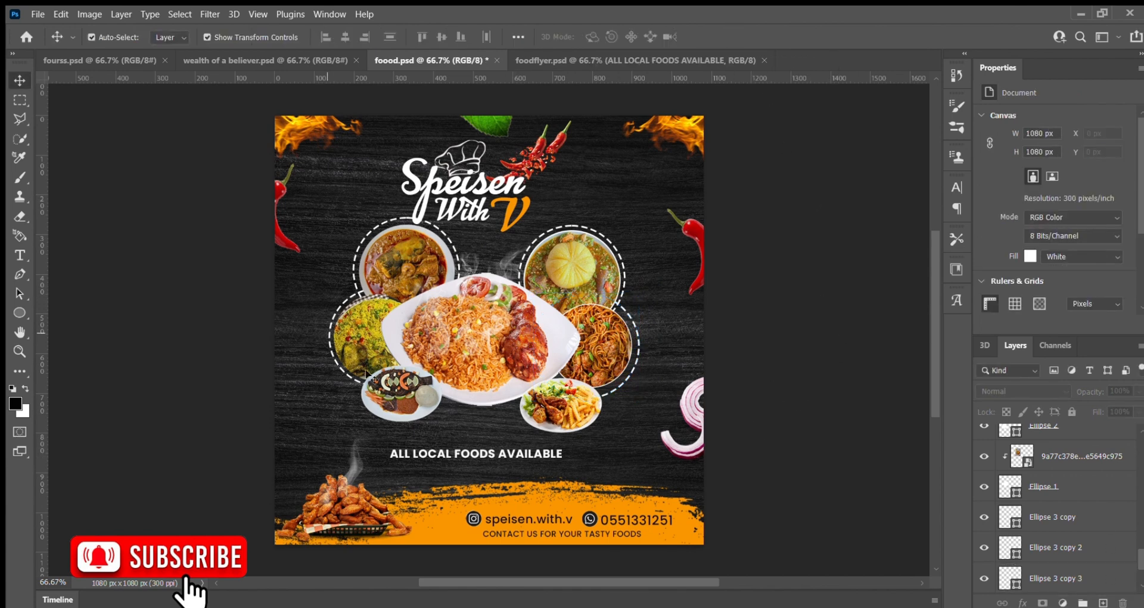
Draw a red rectangle of about 468 × 47 px over the "ALL LOCAL FOODS AVAILABLE" text and round its corners to 8 px
click(475, 456)
click(20, 313)
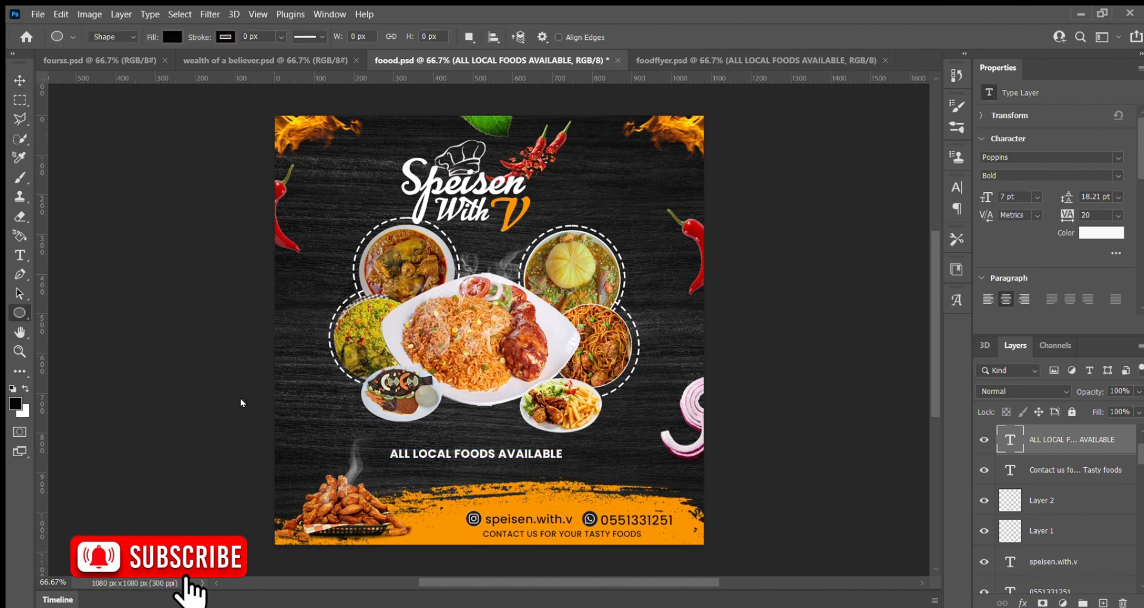
mouse_move(384, 445)
mouse_down()
mouse_move(579, 472)
mouse_move(570, 465)
mouse_up()
scroll(1040, 255, down, 1)
drag(1009, 293, 1013, 296)
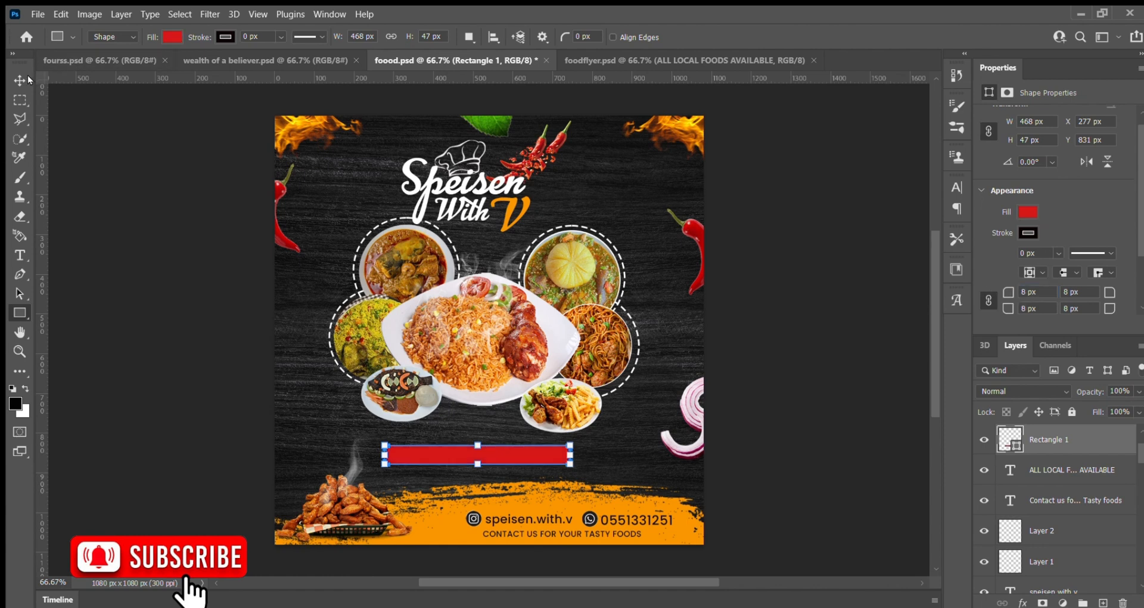
Move the red rectangle's layer beneath the "ALL LOCAL FOODS AVAILABLE" text so it acts as a banner
click(20, 81)
drag(1040, 441, 1014, 494)
click(810, 417)
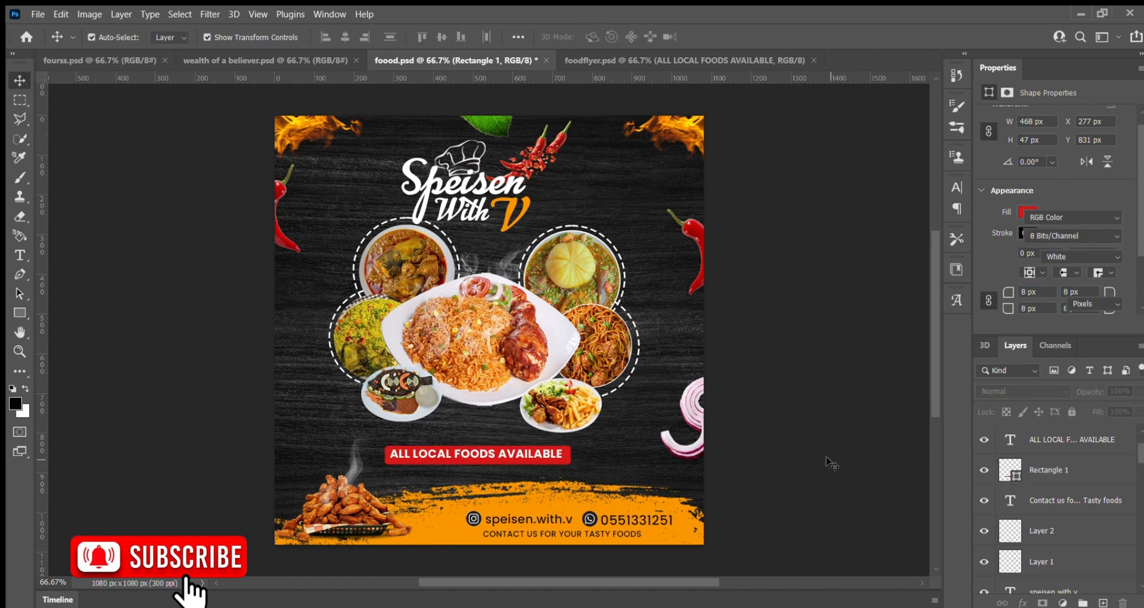
Duplicate the left-edge chili, scale the copy to 58%, rotate it -24.99°, and place it between the rice plate and the red banner
click(279, 242)
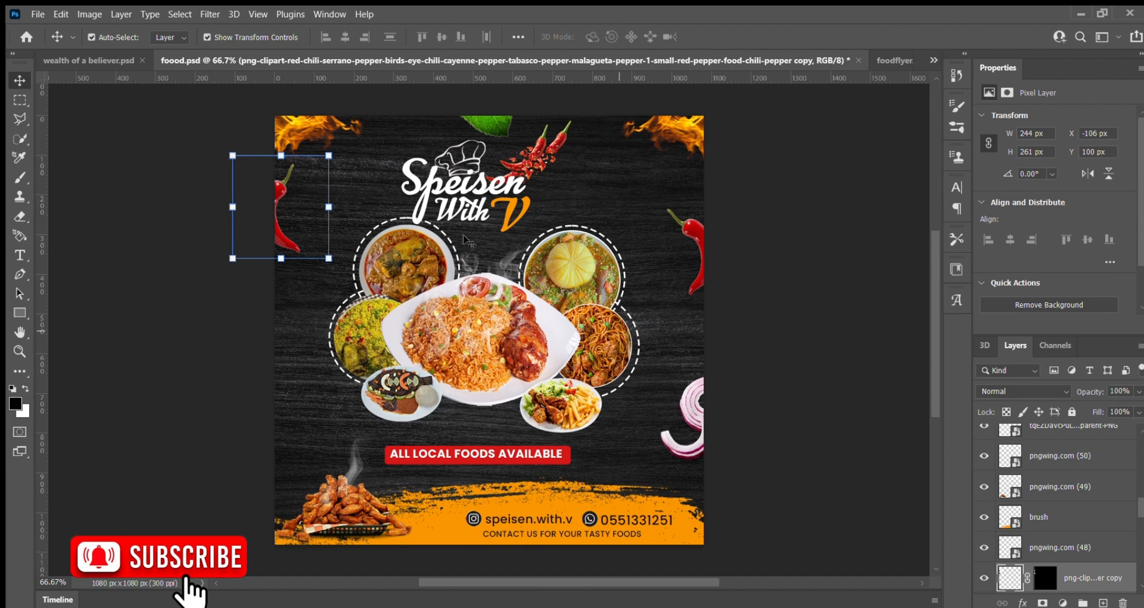
key(ctrl+j)
key(ctrl+t)
drag(328, 253, 542, 440)
drag(543, 342, 516, 389)
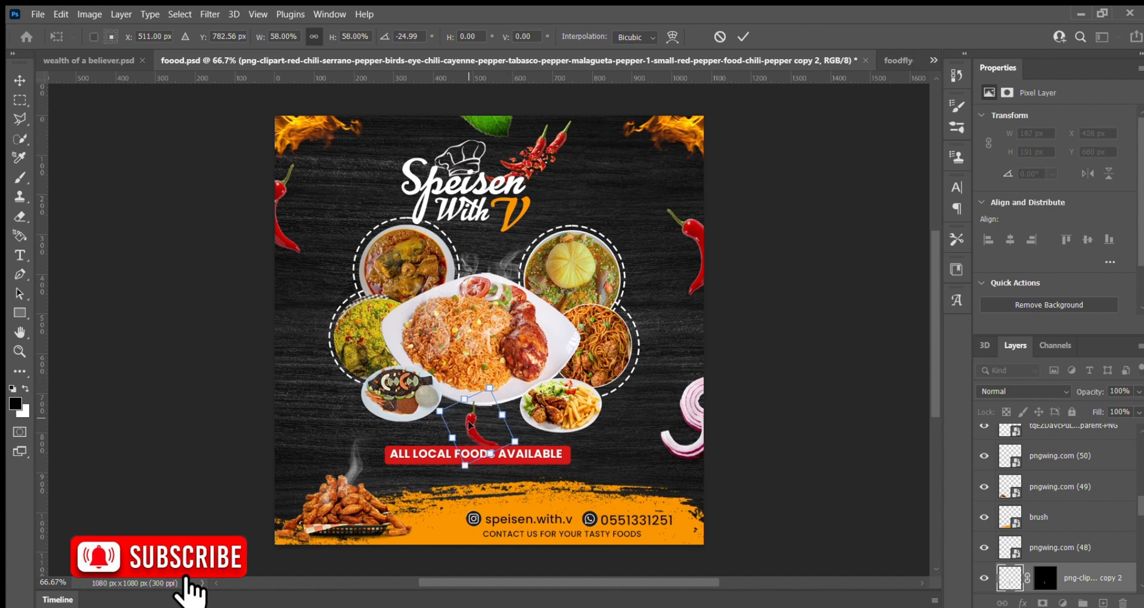
click(744, 37)
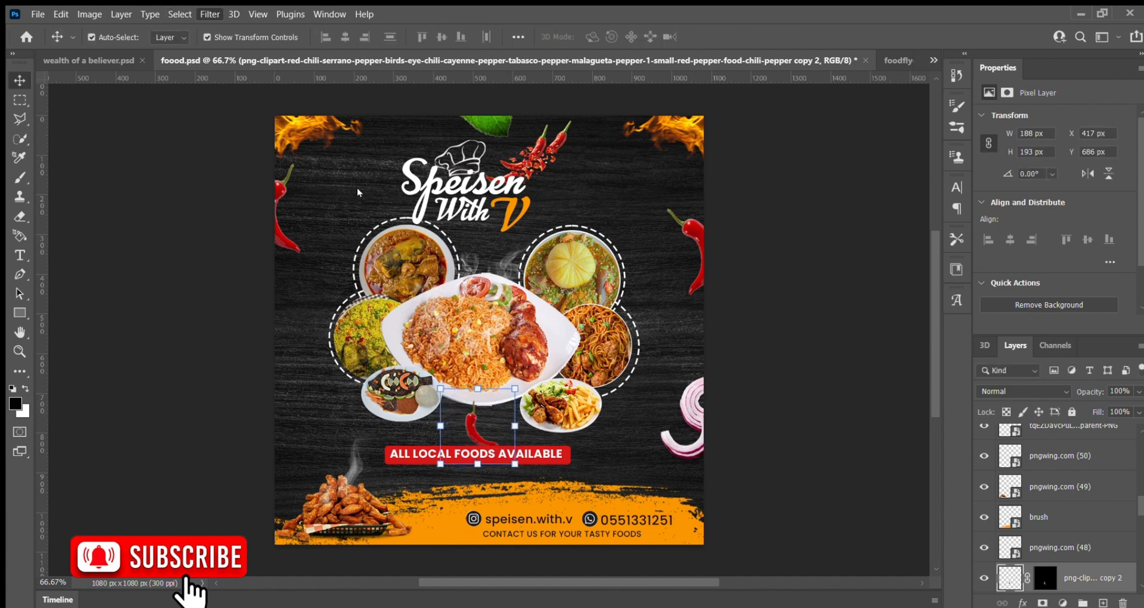
Apply a blur to the small chili copy above the banner and raise its layer in the stack
click(410, 271)
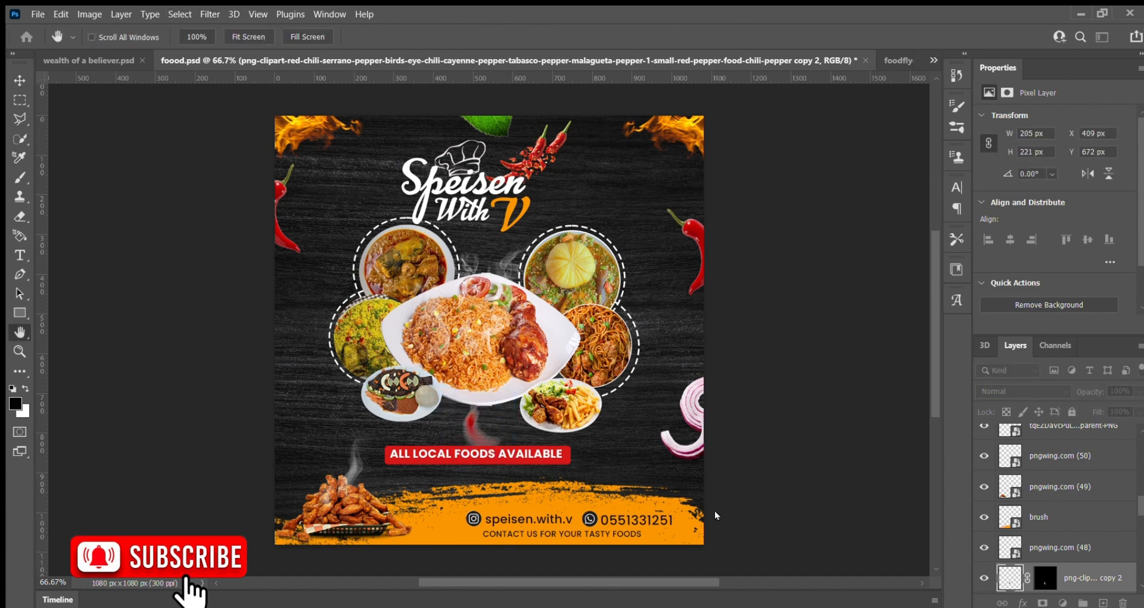
key(Return)
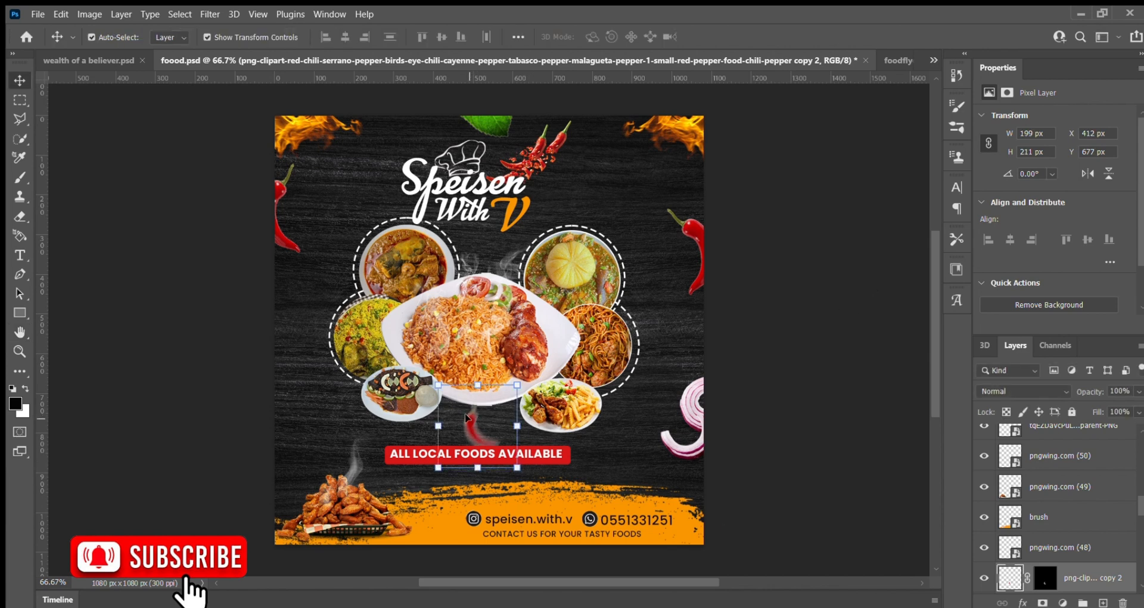
drag(468, 414, 469, 416)
drag(1097, 587, 1070, 431)
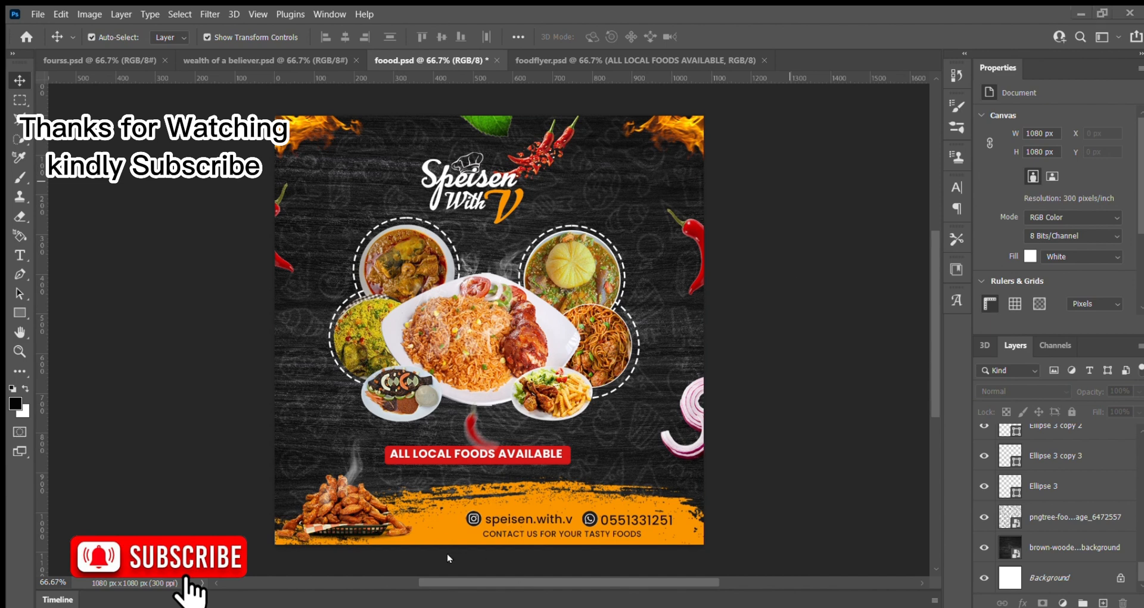
Scale the placed pngwing.com (24) image to about 209 × 92 px in the flyer's lower-right corner, and save the document
key(ctrl+t)
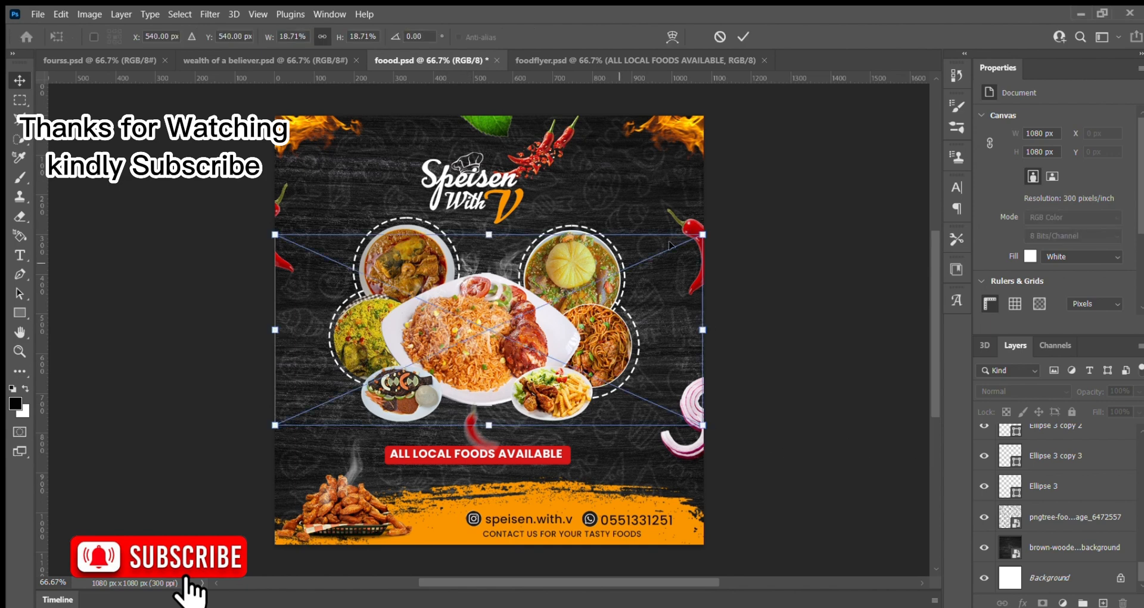
drag(702, 234, 359, 388)
drag(307, 417, 699, 542)
click(743, 37)
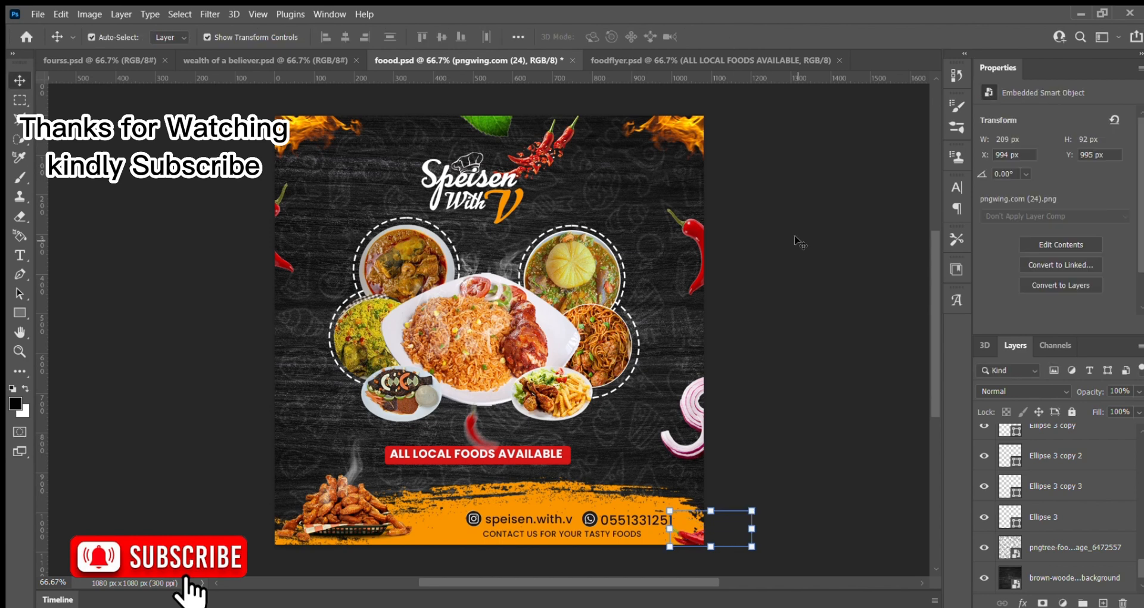
click(798, 241)
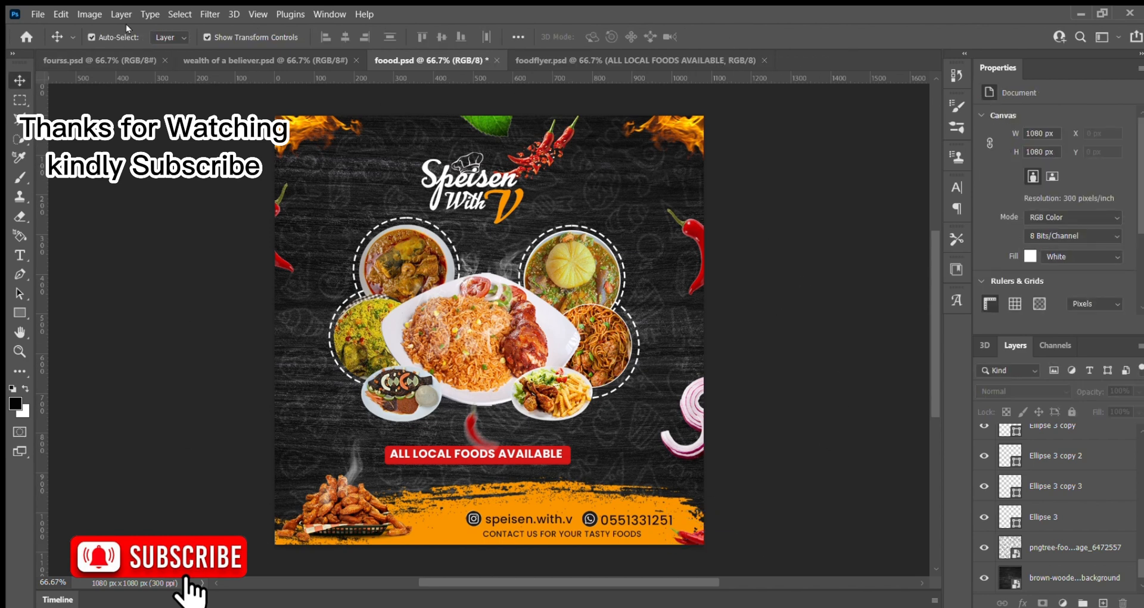
key(ctrl+s)
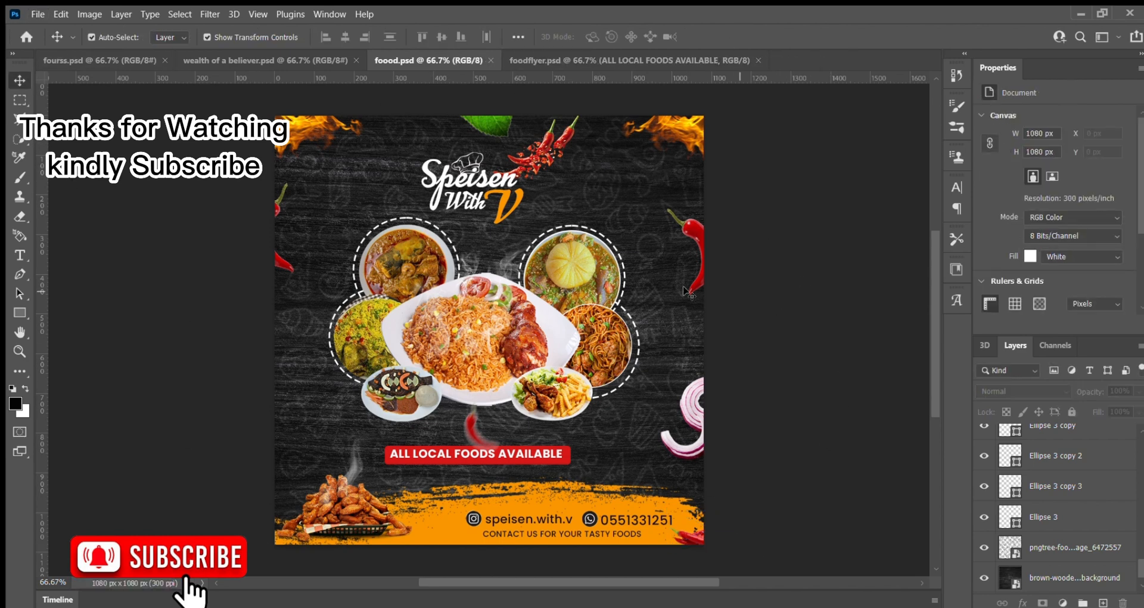